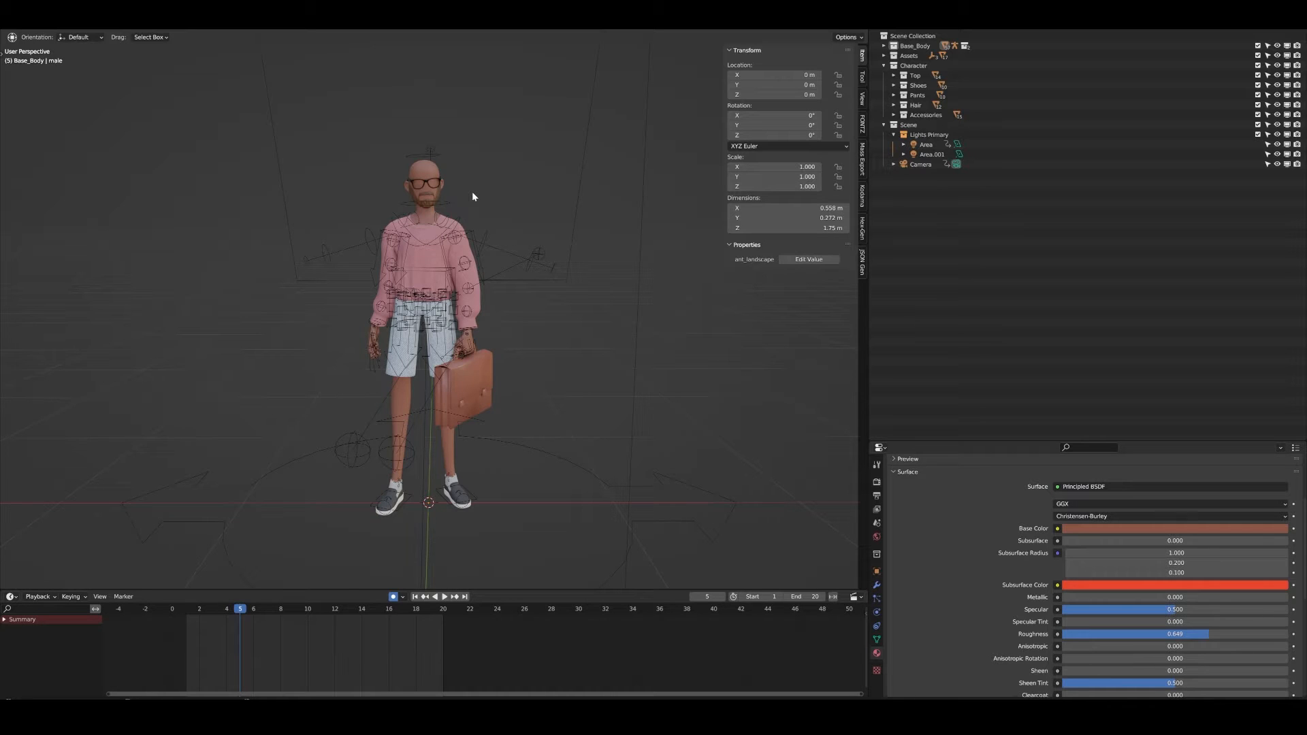
# Install the add-on from Character Generator.zip, enable Character Generator and close the preferences.
pyautogui.moveTo(474, 196); pyautogui.dragTo(469, 206, button='middle')
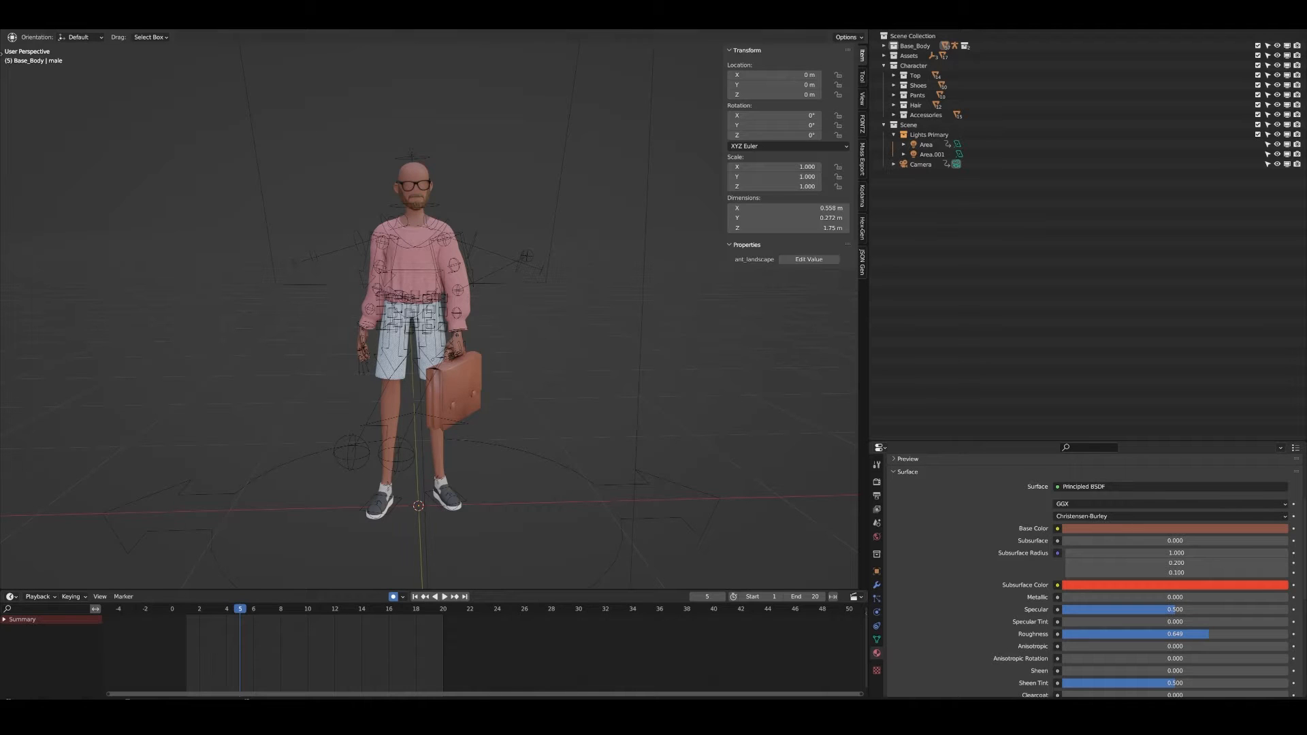
pyautogui.click(39, 9)
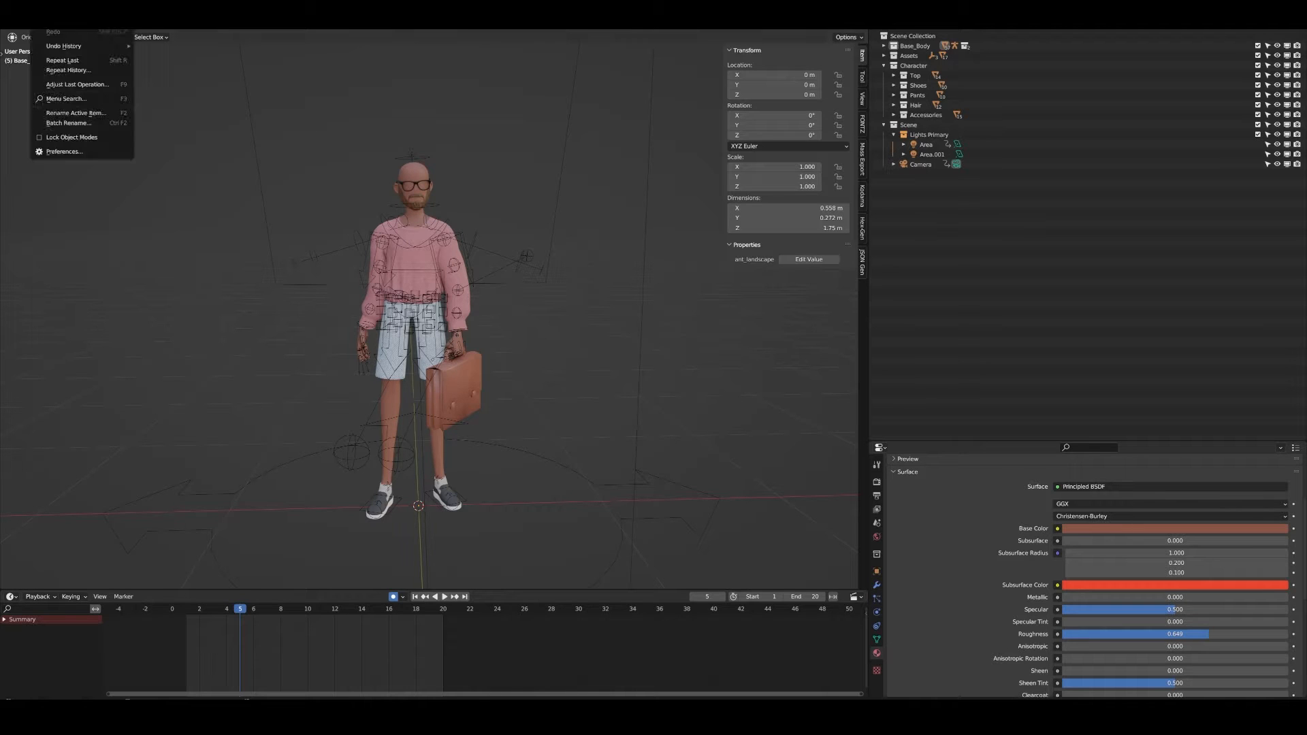
pyautogui.click(73, 152)
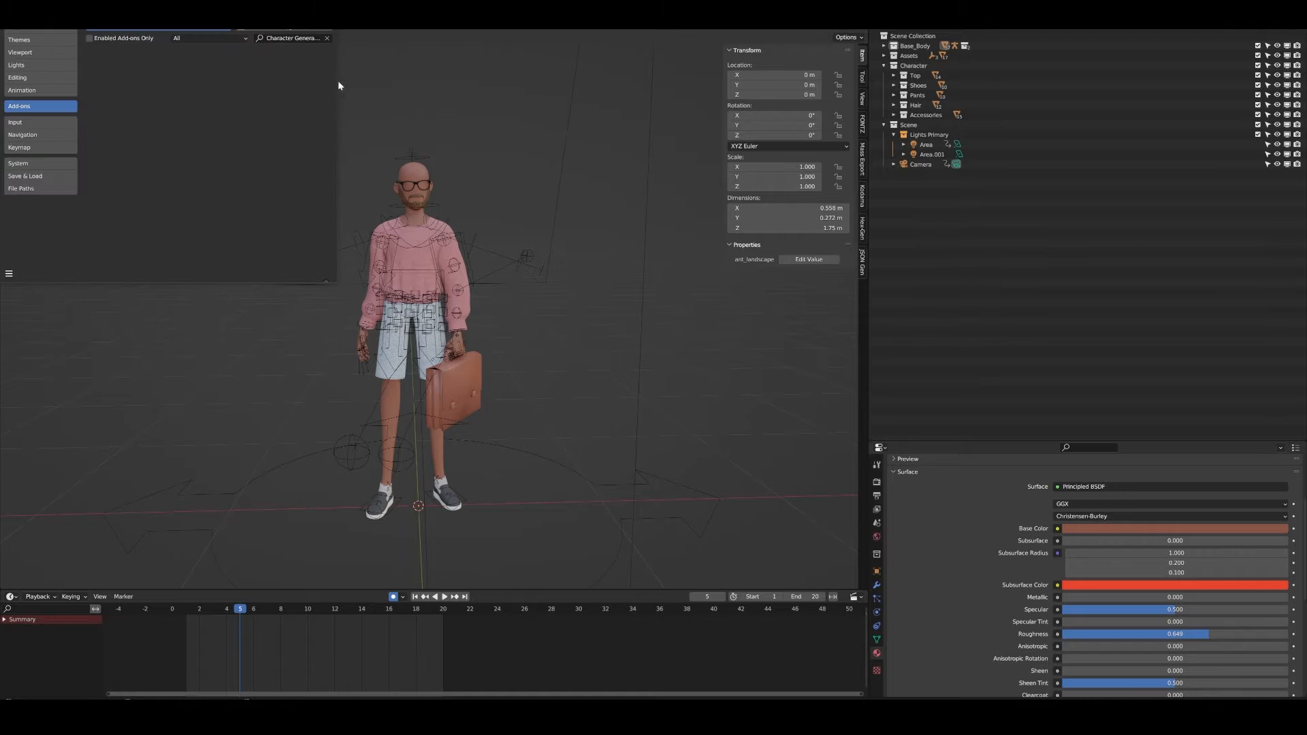
pyautogui.click(268, 30)
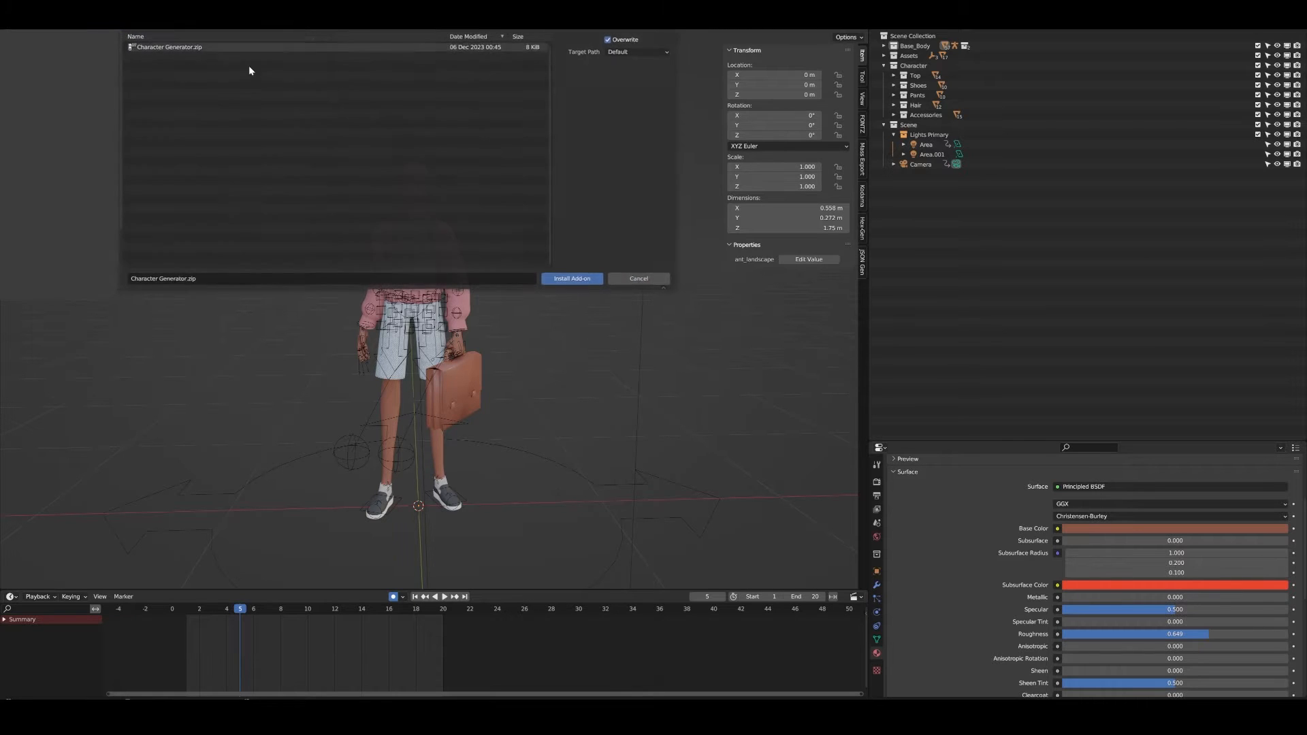
pyautogui.click(179, 49)
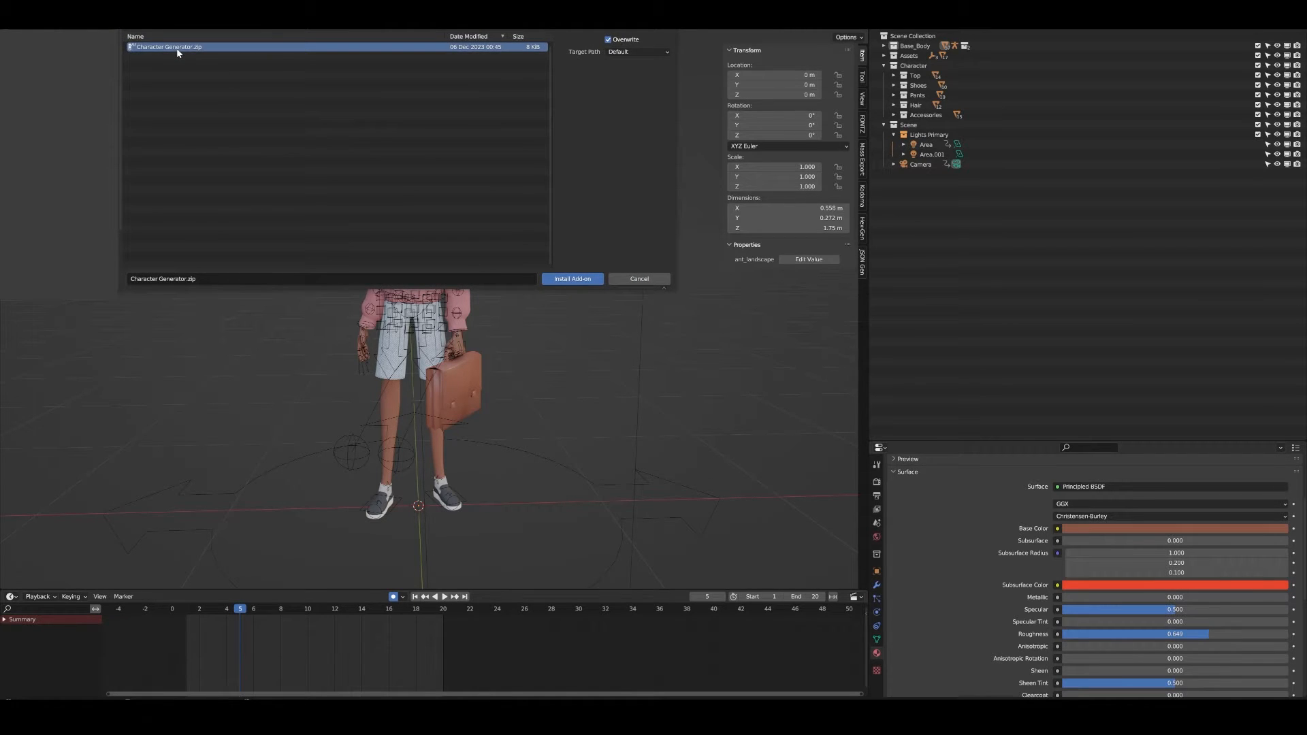
pyautogui.doubleClick(196, 47)
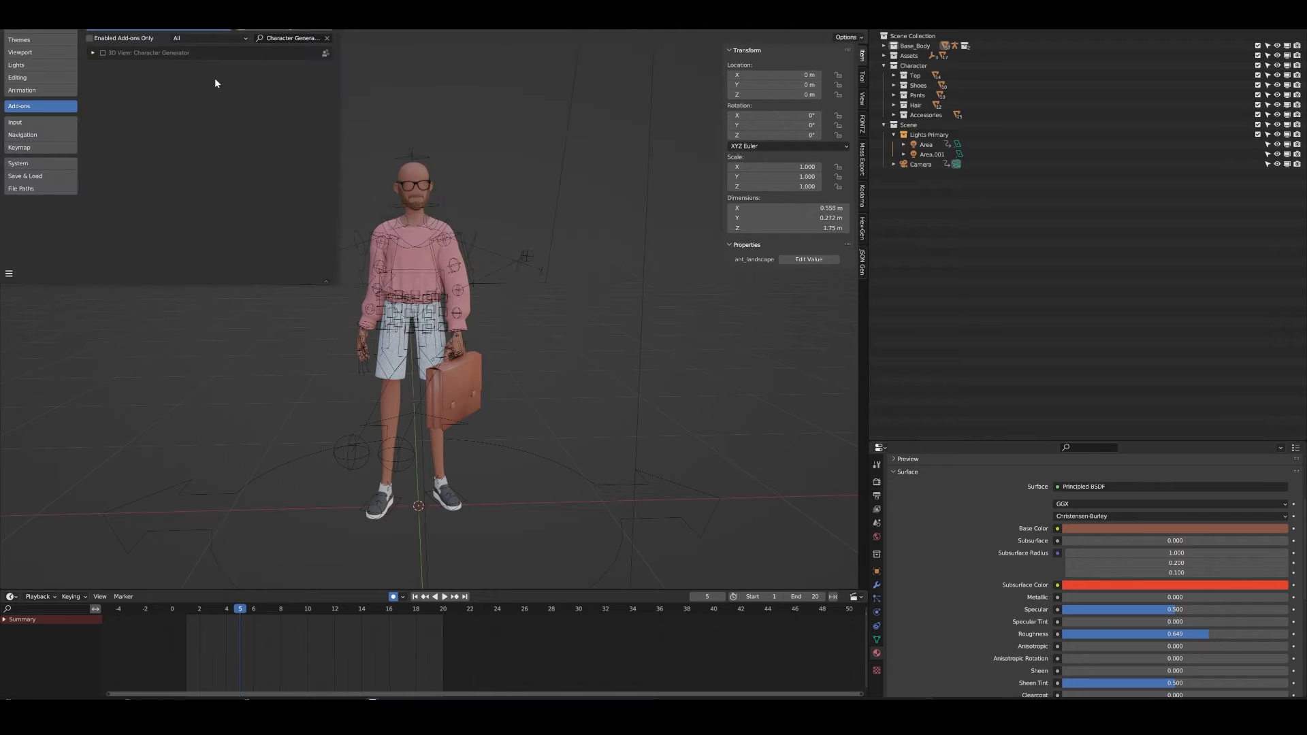
pyautogui.click(102, 53)
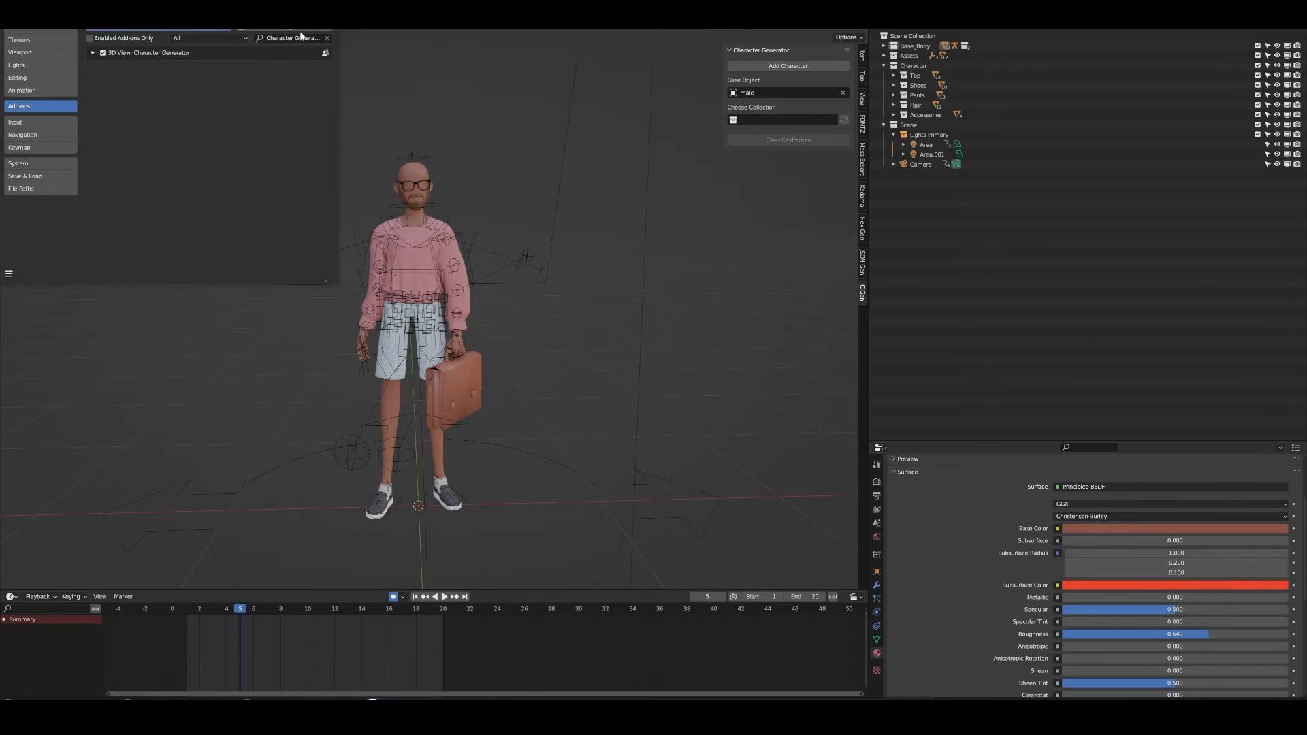
pyautogui.click(327, 14)
# Pick the male body mesh as the generator's base object and choose Character as its collection.
pyautogui.click(843, 93)
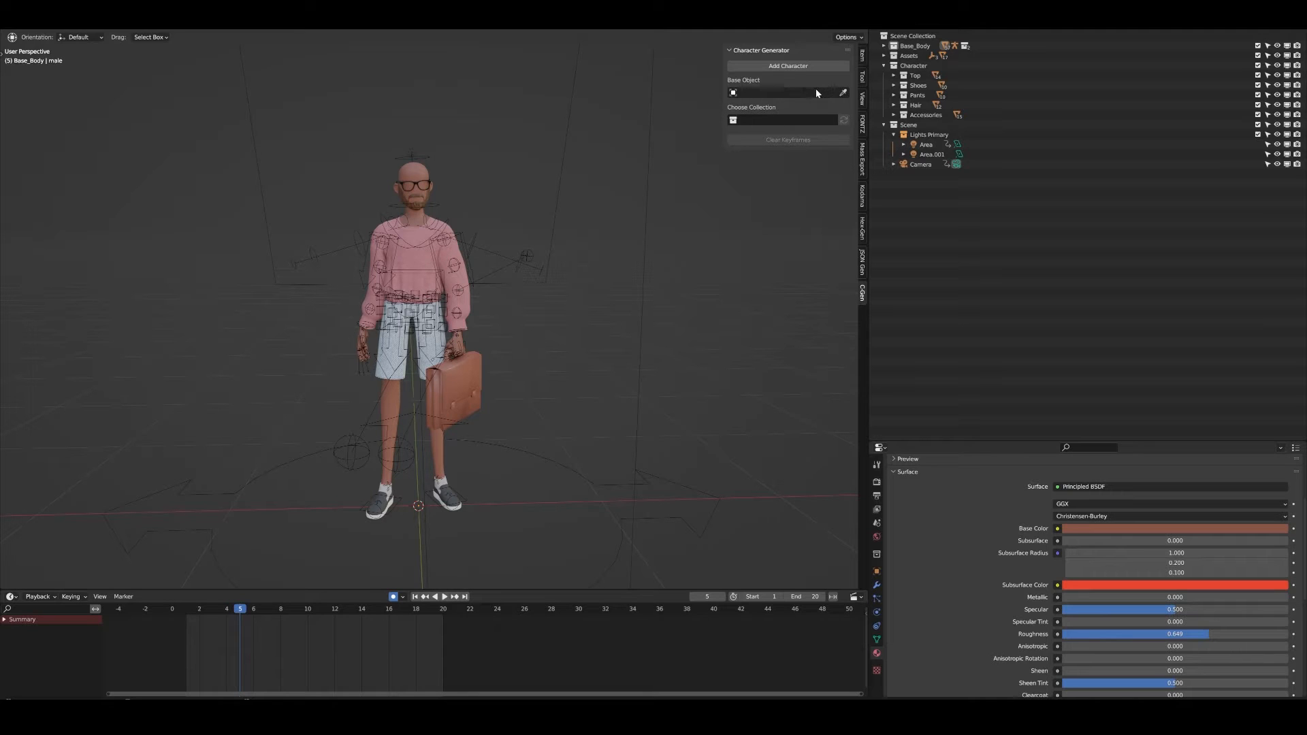
pyautogui.click(843, 93)
pyautogui.click(420, 174)
pyautogui.click(784, 120)
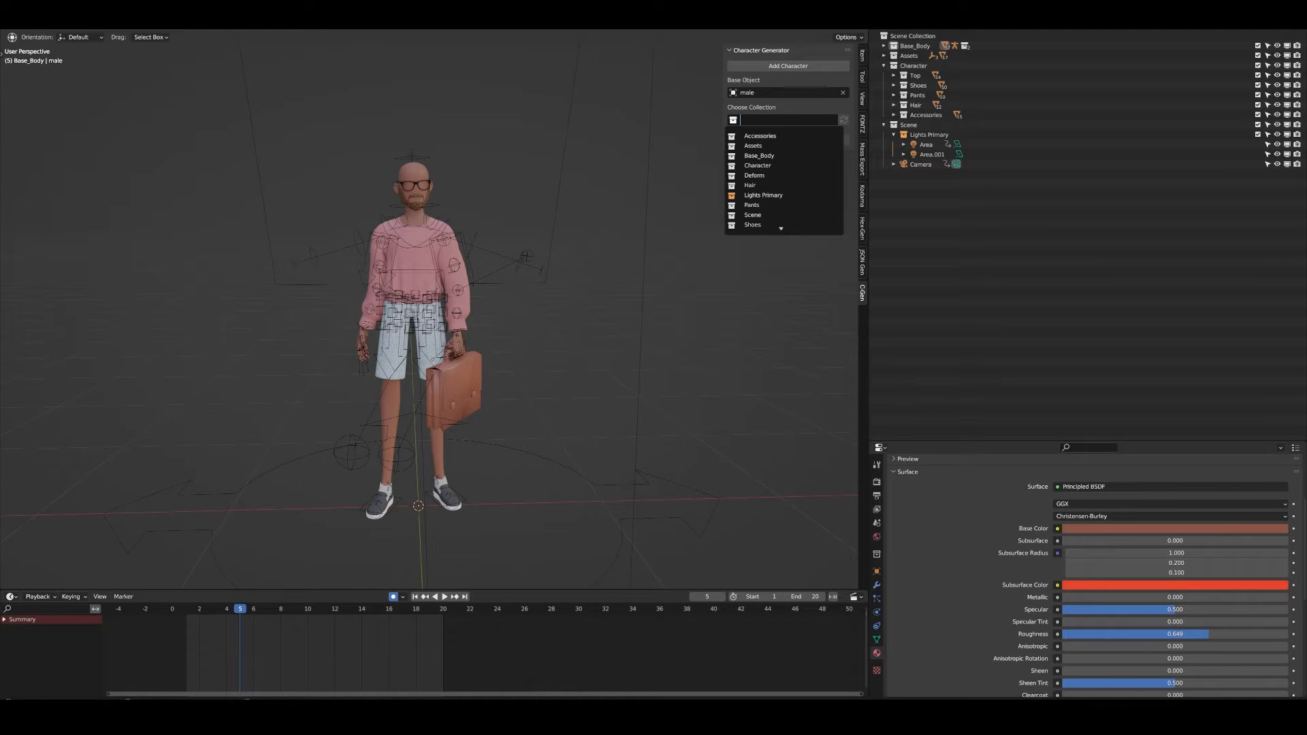
pyautogui.write('chara')
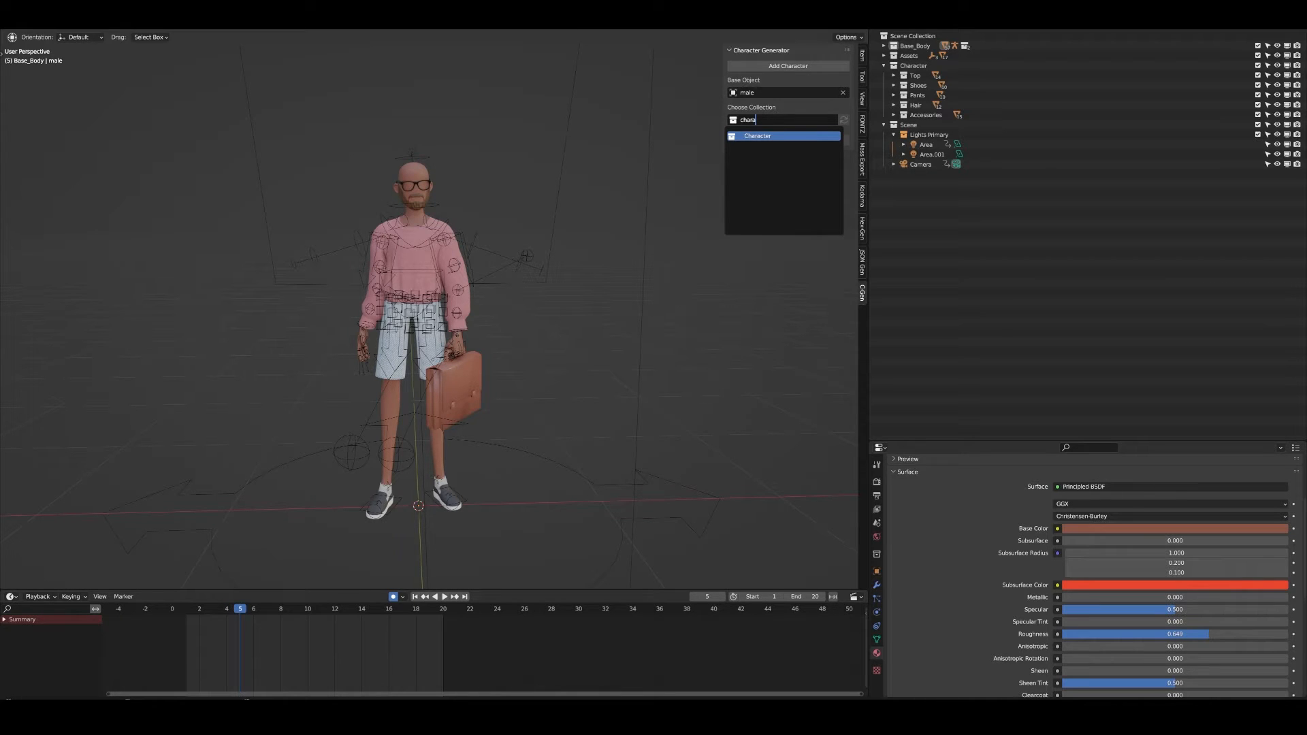
pyautogui.click(769, 135)
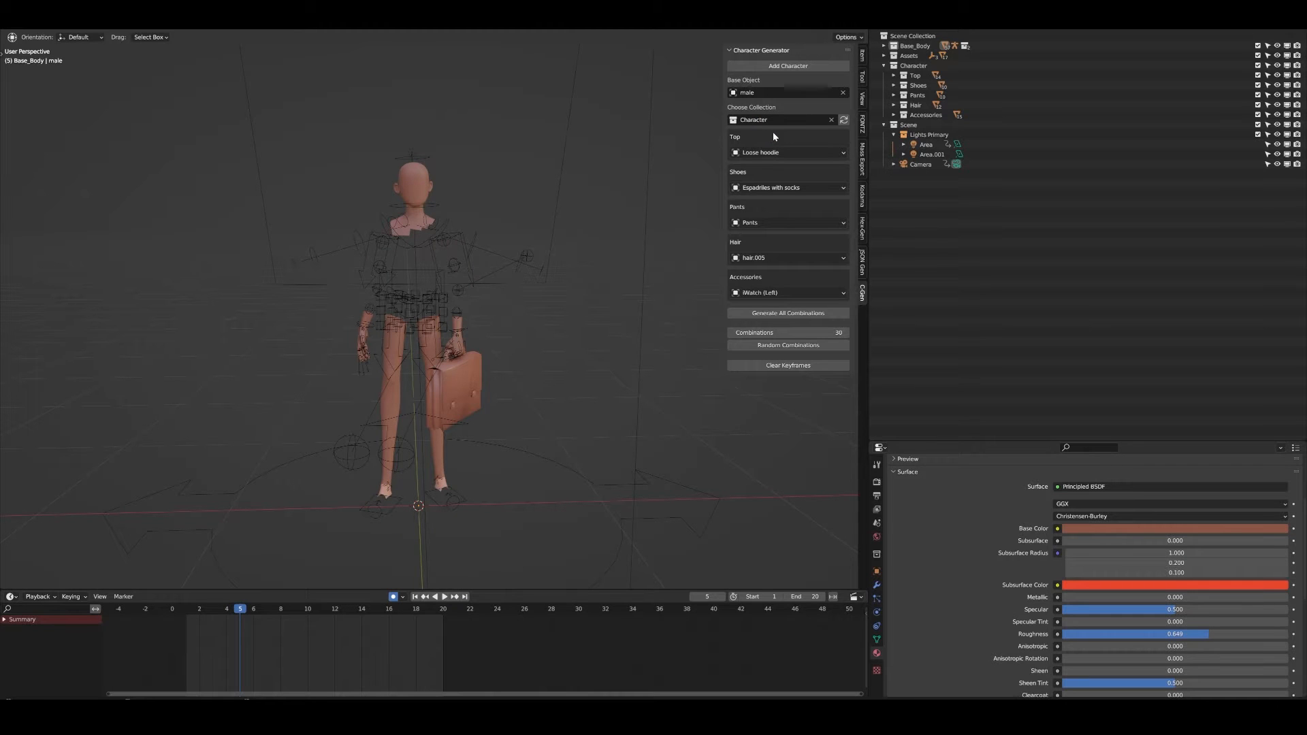
# Dress the character in the Loose hoodie top and the White trams shoes.
pyautogui.scroll(2, 335, 501)
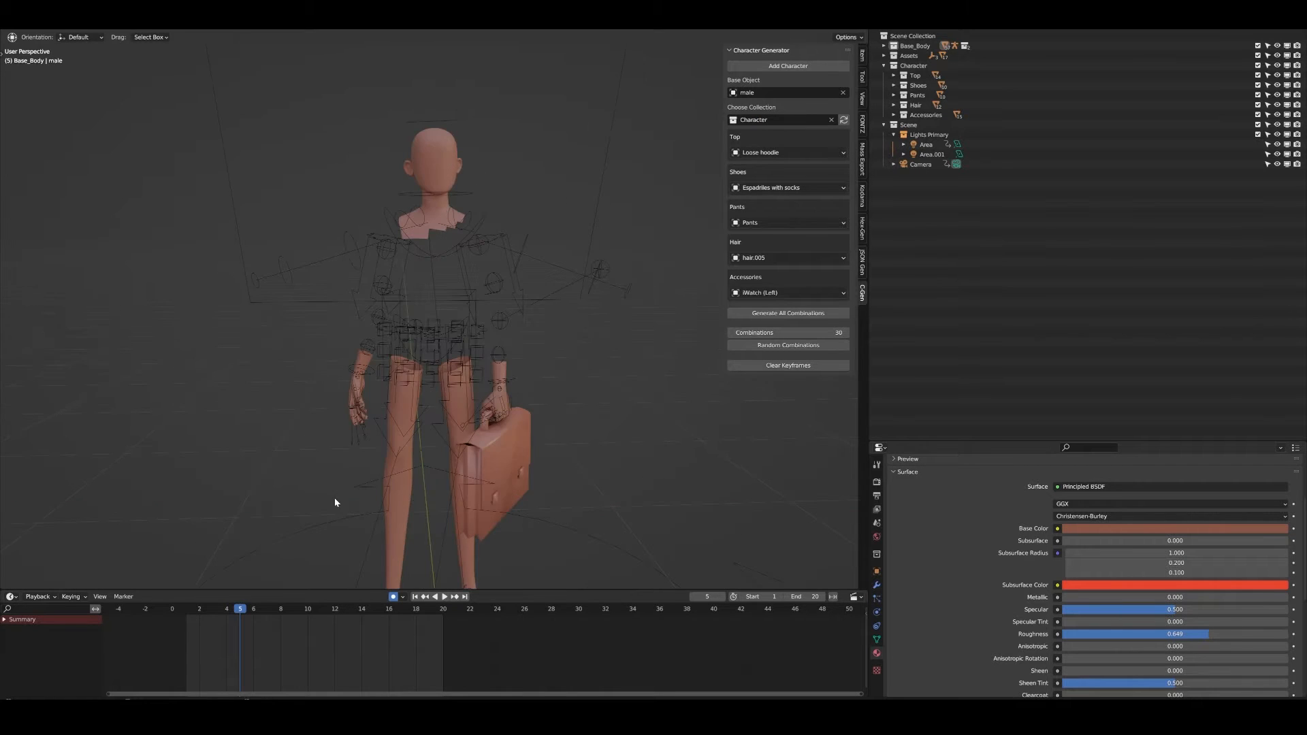
pyautogui.moveTo(238, 611)
pyautogui.mouseDown()
pyautogui.moveTo(253, 610)
pyautogui.moveTo(241, 609)
pyautogui.mouseUp()
pyautogui.click(780, 151)
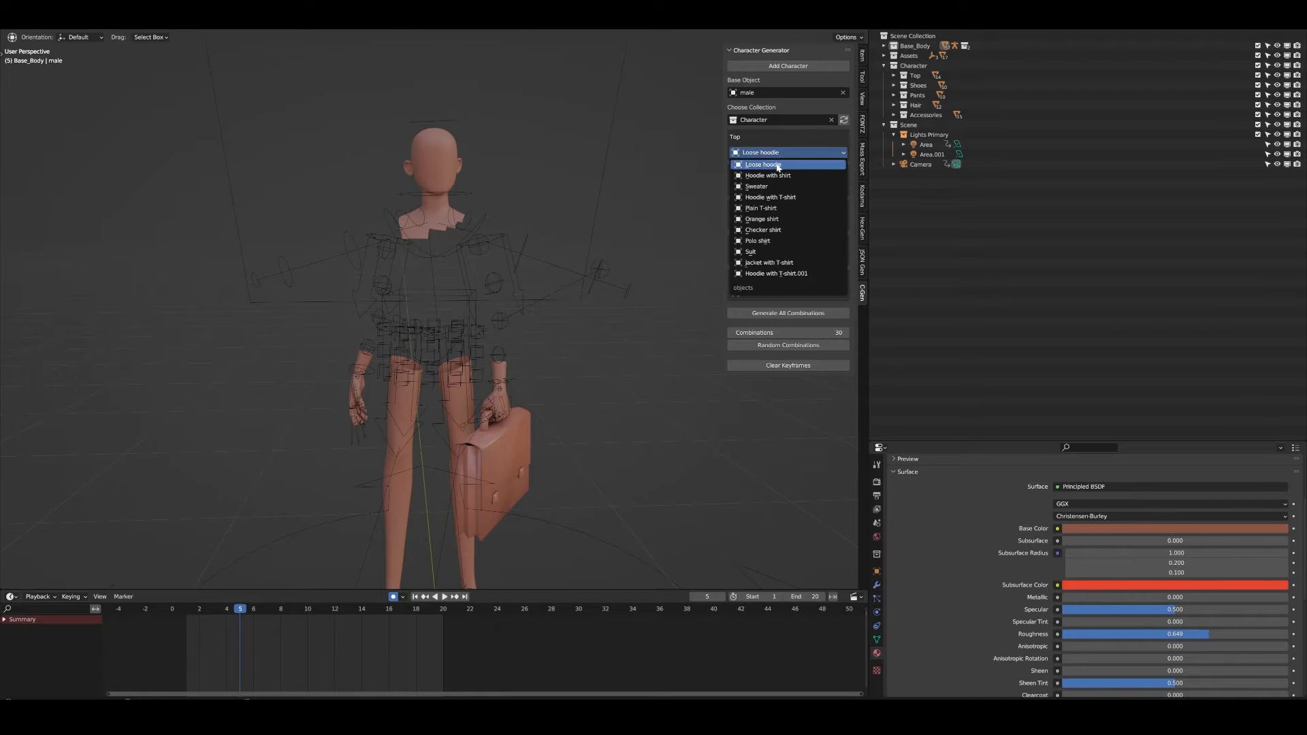
pyautogui.click(781, 163)
pyautogui.click(781, 186)
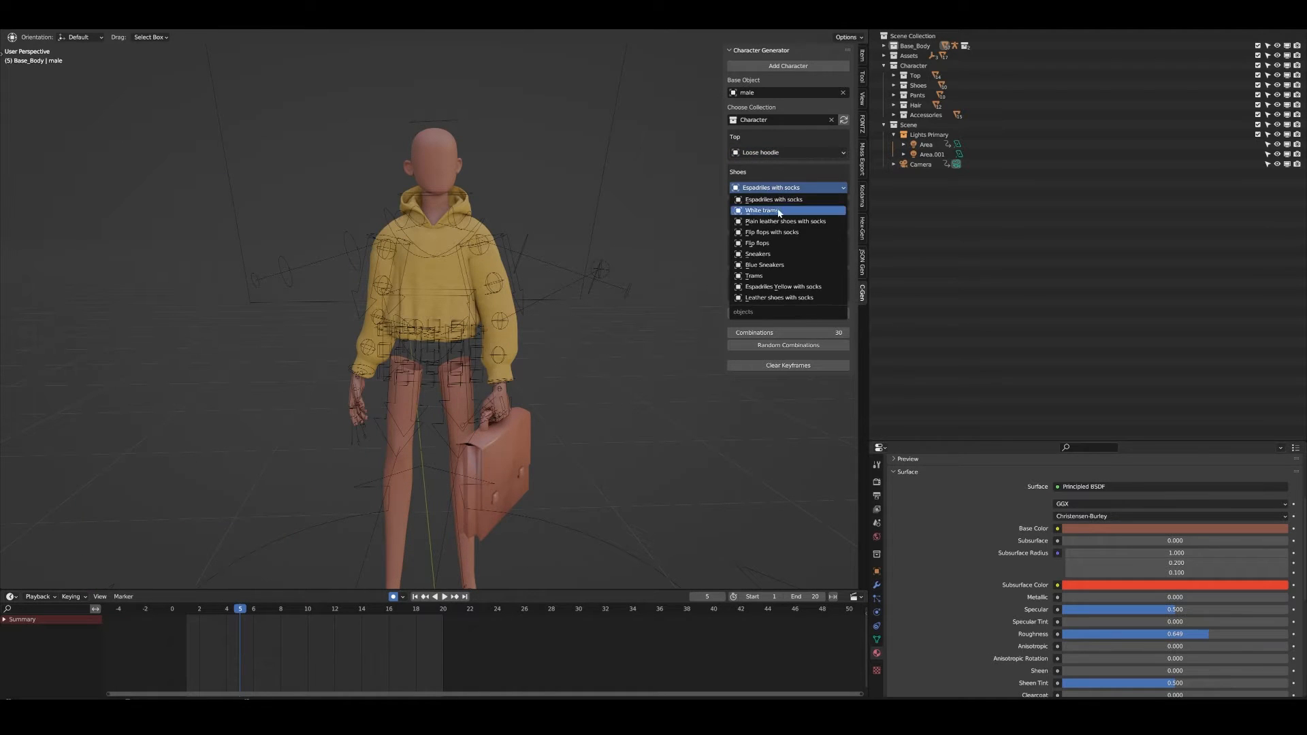
pyautogui.click(778, 219)
pyautogui.scroll(-2, 648, 281)
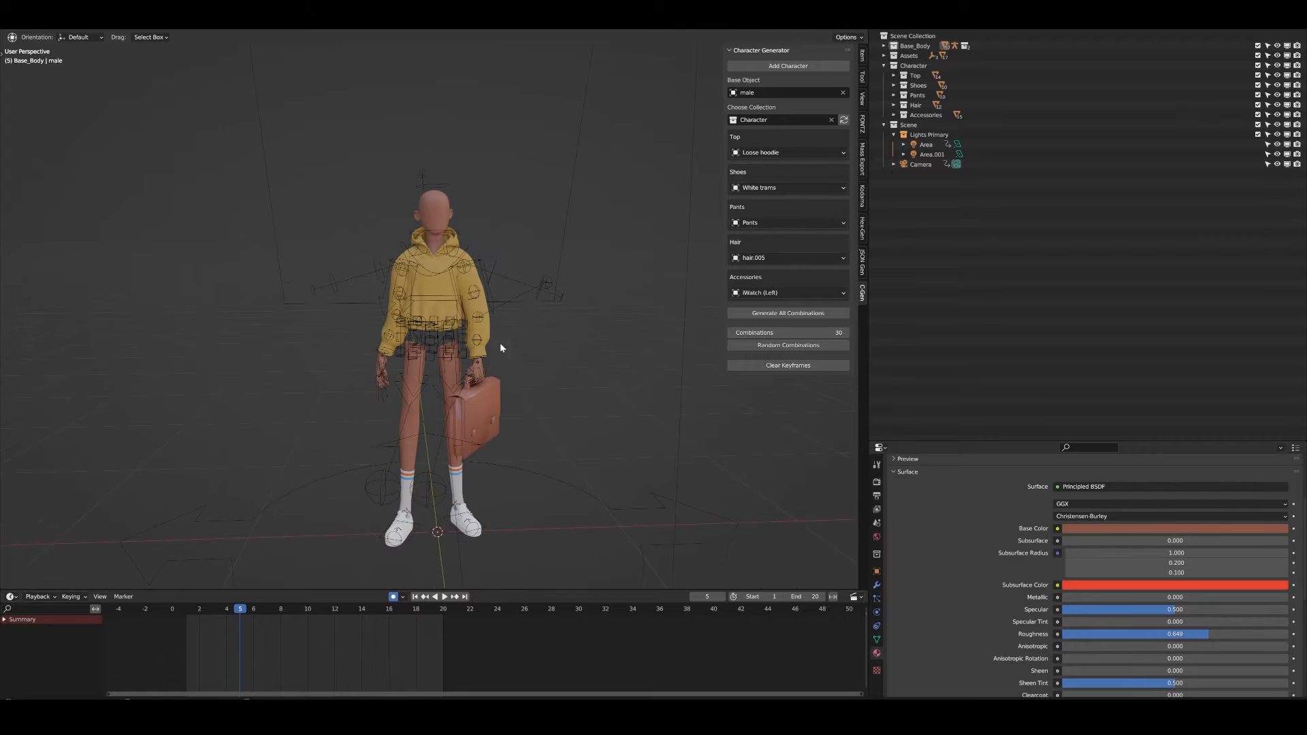
# Set the character's pants to Jeans.
pyautogui.click(778, 222)
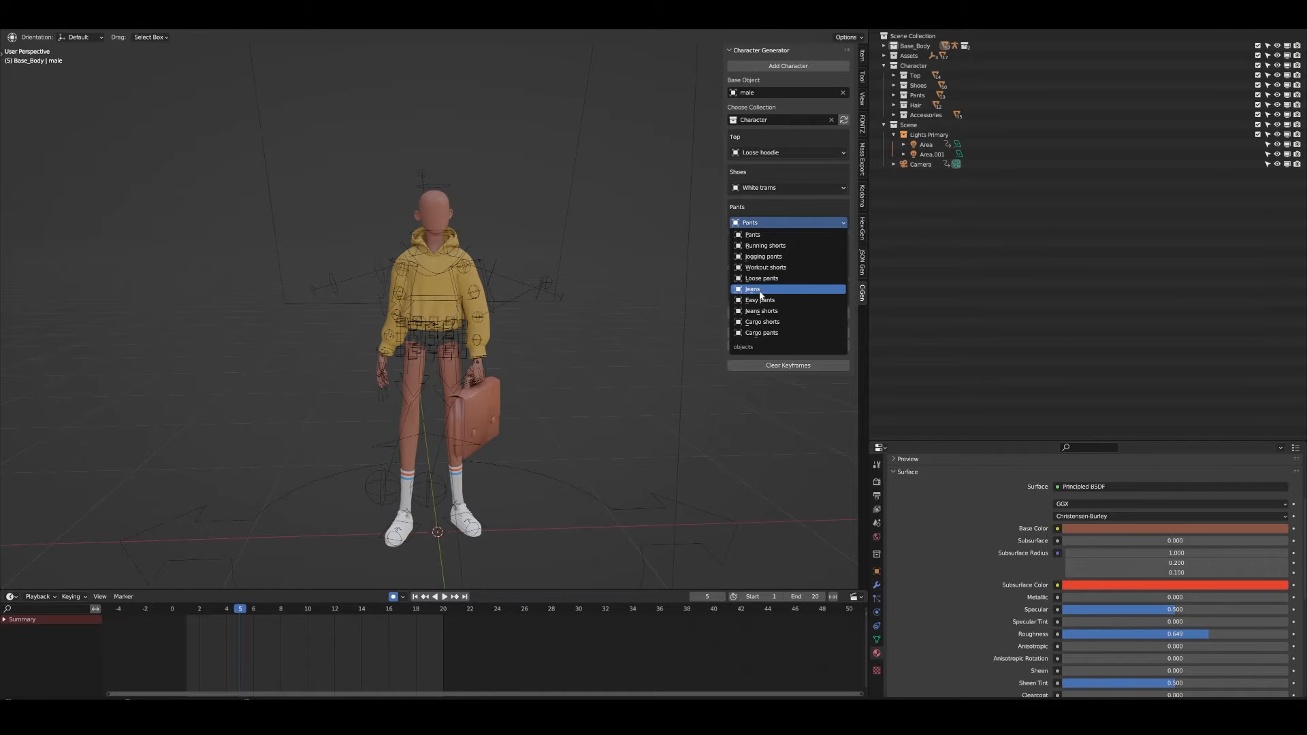
pyautogui.click(761, 290)
pyautogui.scroll(1, 480, 262)
pyautogui.moveTo(480, 263)
pyautogui.mouseDown(button='middle')
pyautogui.moveTo(544, 247)
pyautogui.moveTo(491, 254)
pyautogui.mouseUp(button='middle')
pyautogui.scroll(1, 487, 257)
pyautogui.scroll(-1, 586, 283)
# Try hair.004 on the character and settle on hair.005 as the hairstyle.
pyautogui.click(790, 258)
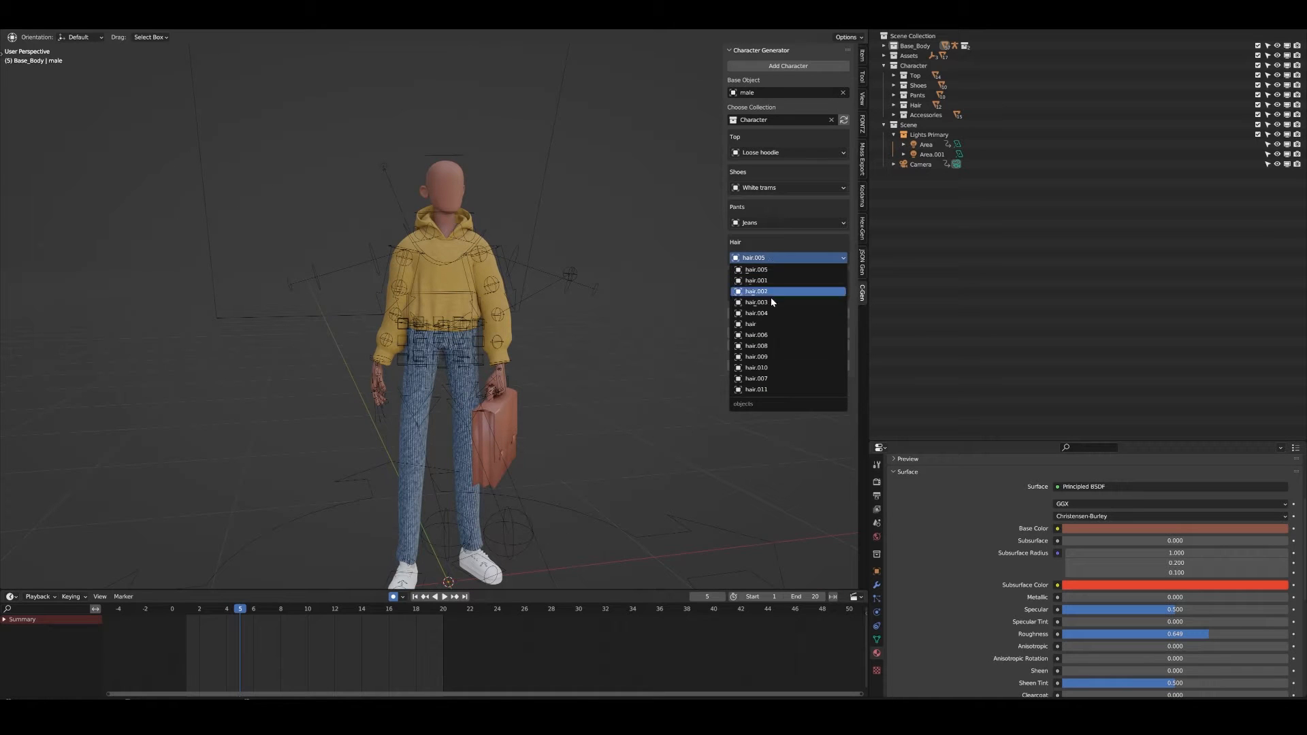
pyautogui.click(776, 315)
pyautogui.click(779, 259)
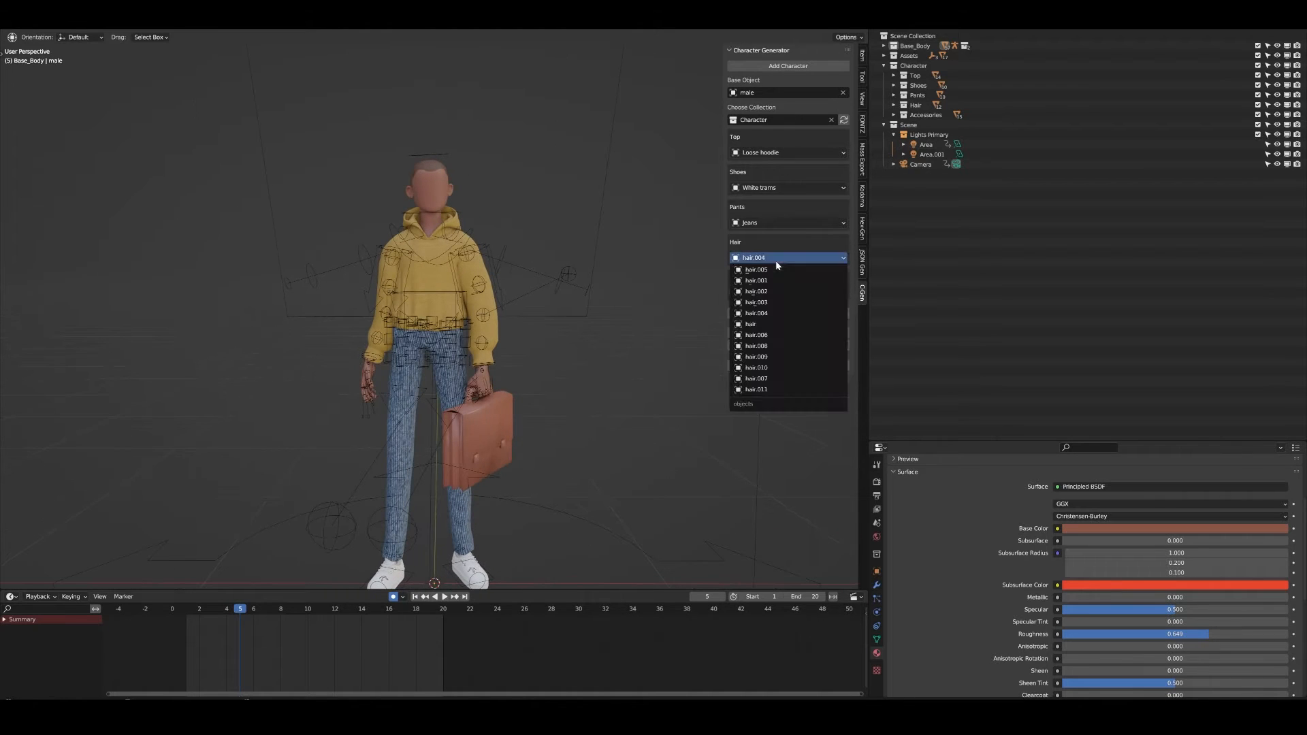
pyautogui.click(776, 276)
pyautogui.moveTo(544, 258)
pyautogui.mouseDown(button='middle')
pyautogui.moveTo(577, 254)
pyautogui.moveTo(526, 235)
pyautogui.moveTo(524, 281)
pyautogui.moveTo(607, 265)
pyautogui.moveTo(497, 262)
pyautogui.moveTo(521, 251)
pyautogui.mouseUp(button='middle')
pyautogui.scroll(1, 504, 269)
pyautogui.scroll(-2, 497, 262)
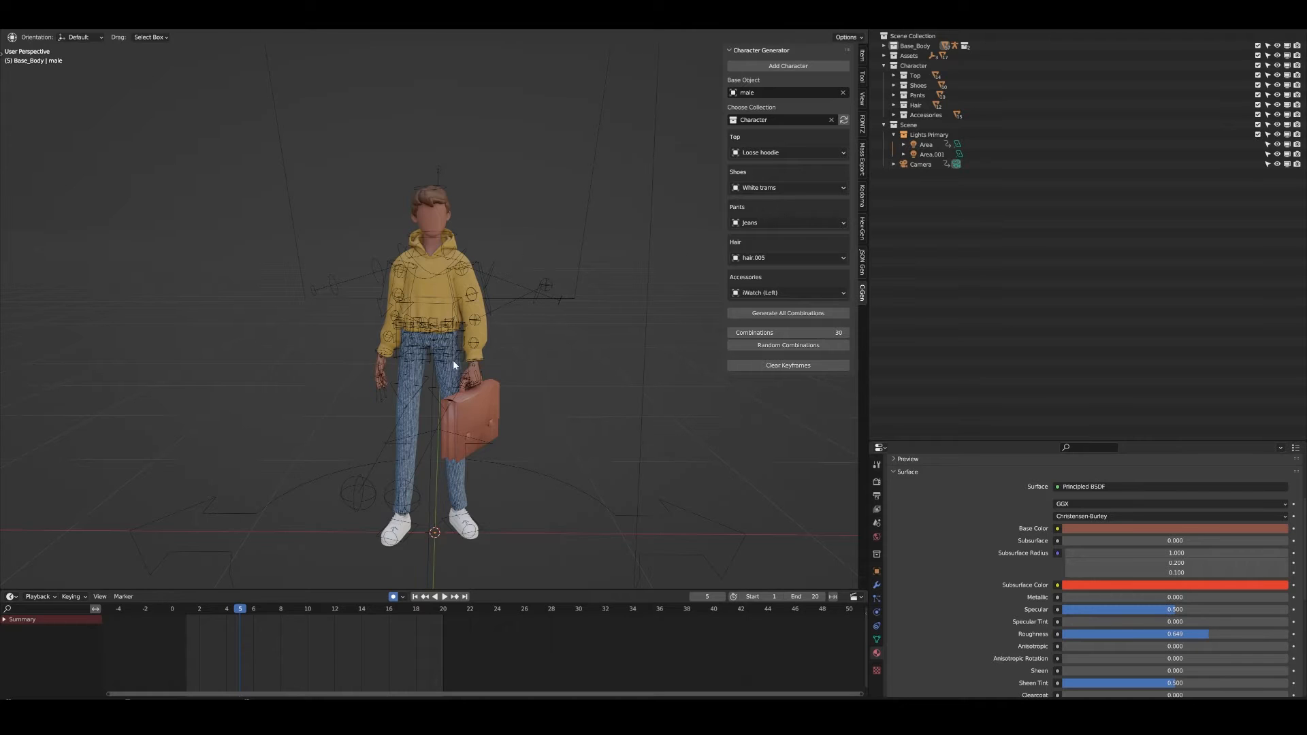
# Expand the Top collection in the outliner and generate 20 random character combinations.
pyautogui.click(895, 76)
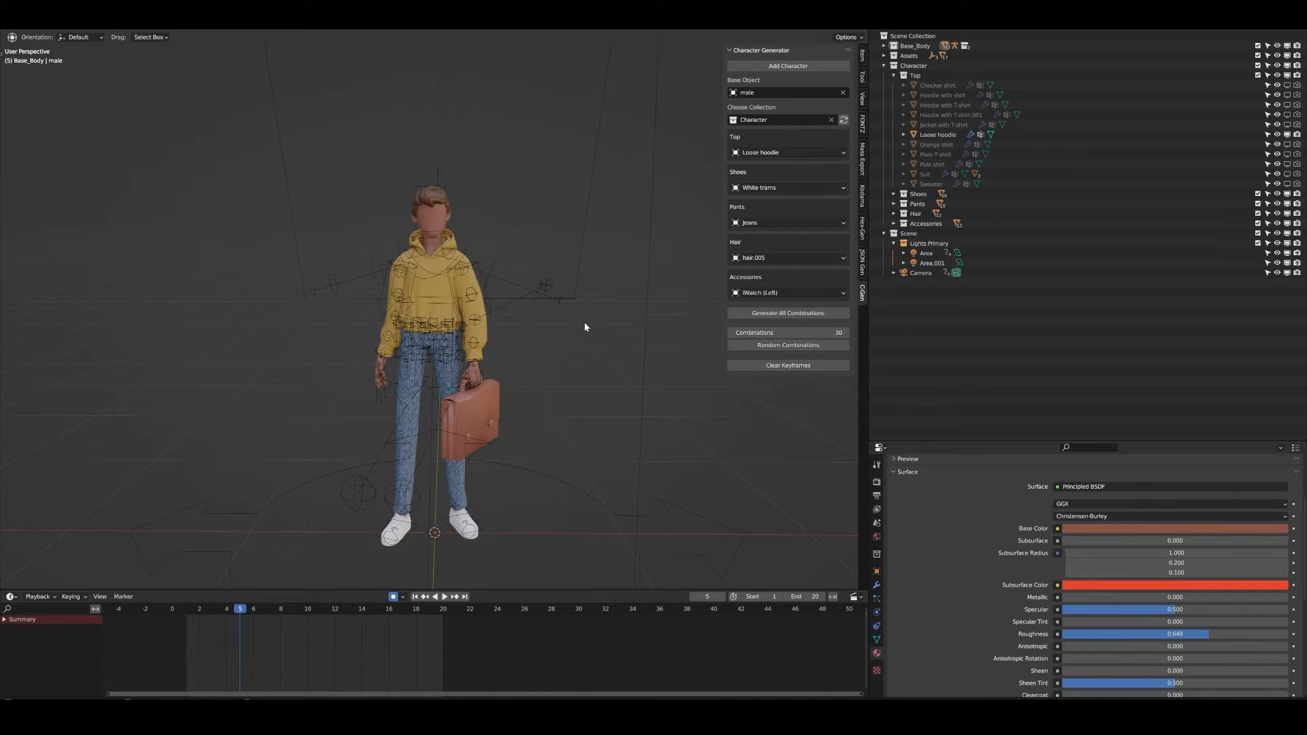
pyautogui.moveTo(584, 323); pyautogui.dragTo(554, 290, button='middle')
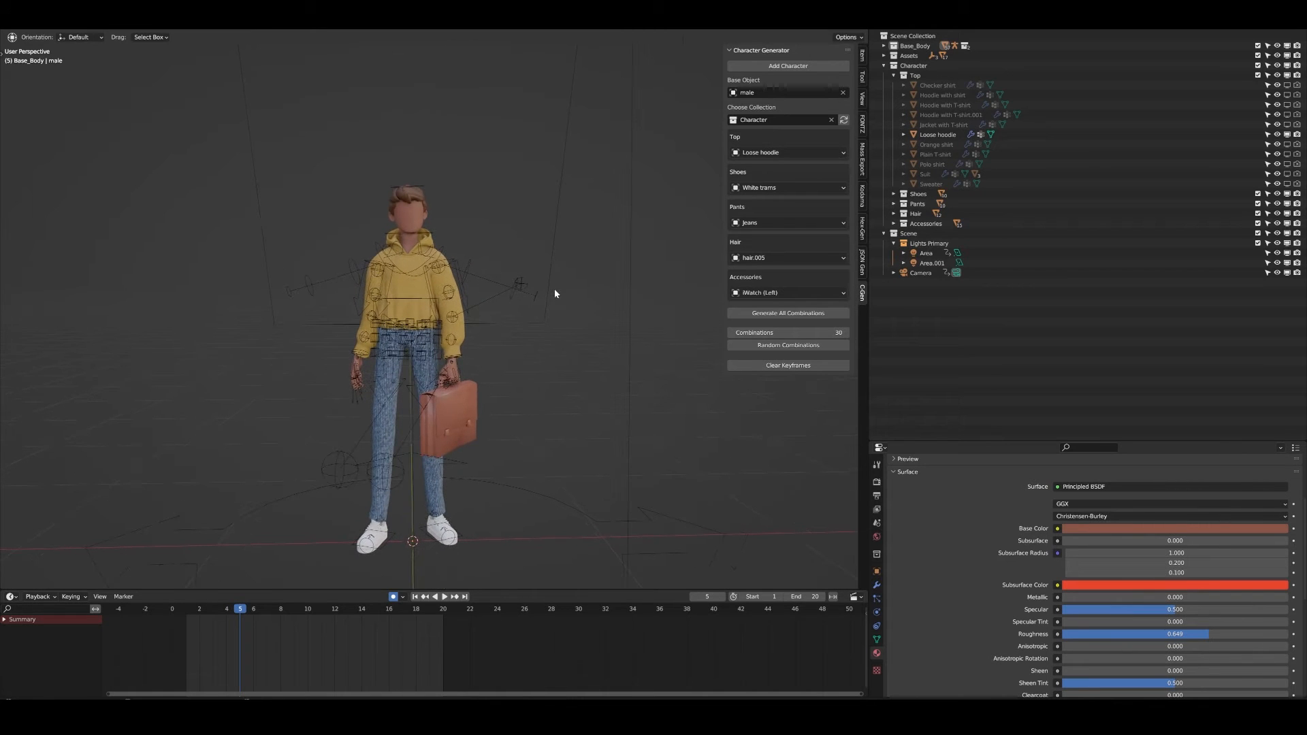
pyautogui.doubleClick(789, 332)
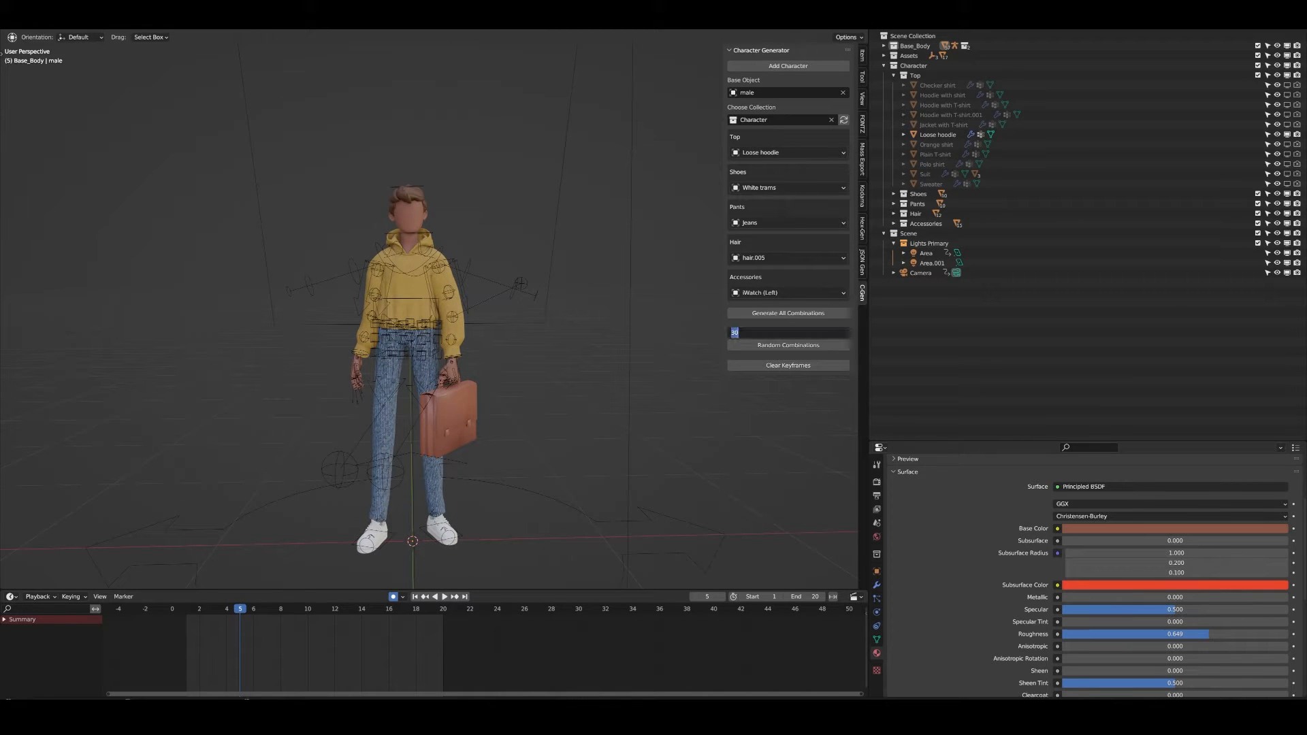
pyautogui.click(738, 333)
pyautogui.press('BackSpace')
pyautogui.press('BackSpace')
pyautogui.write('20')
pyautogui.press('Return')
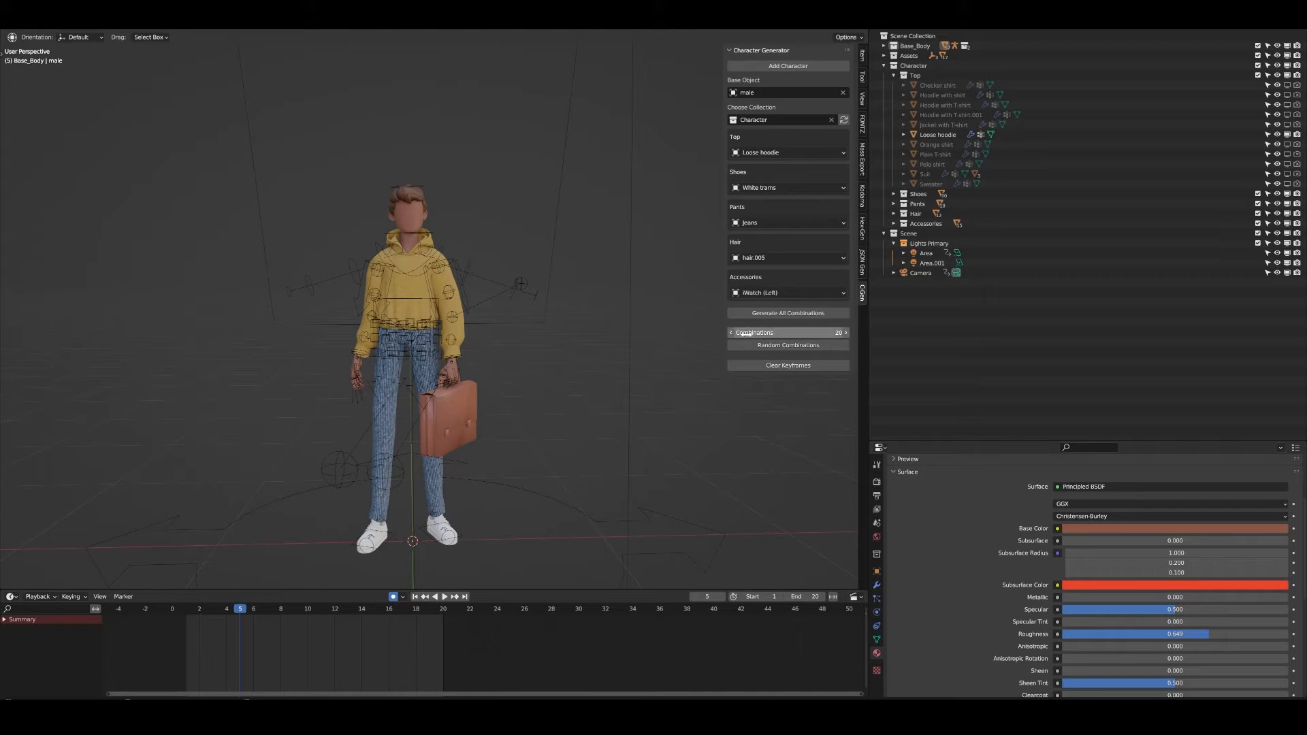
pyautogui.click(794, 346)
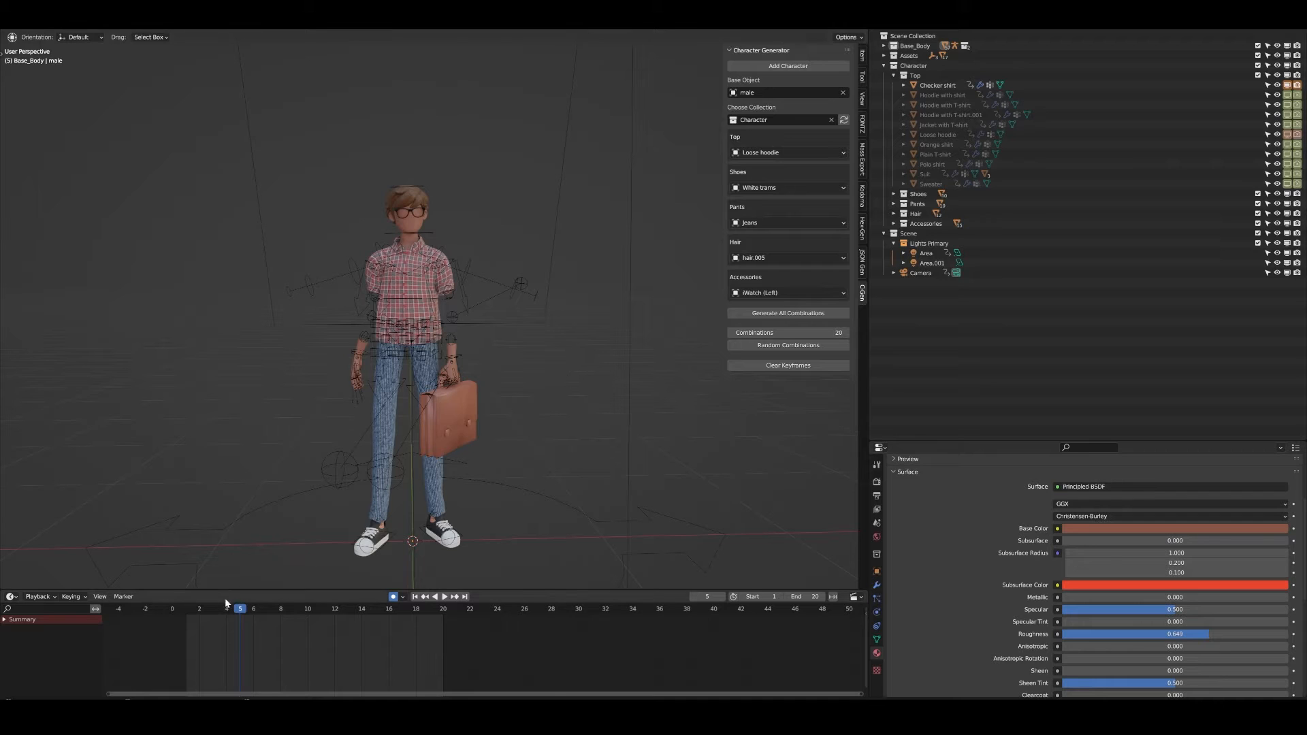
# Go to frame 4 and examine the character's arms between the polo shirt sleeves, clipboard and black prosthetic.
pyautogui.moveTo(241, 611)
pyautogui.mouseDown()
pyautogui.moveTo(213, 612)
pyautogui.moveTo(228, 612)
pyautogui.mouseUp()
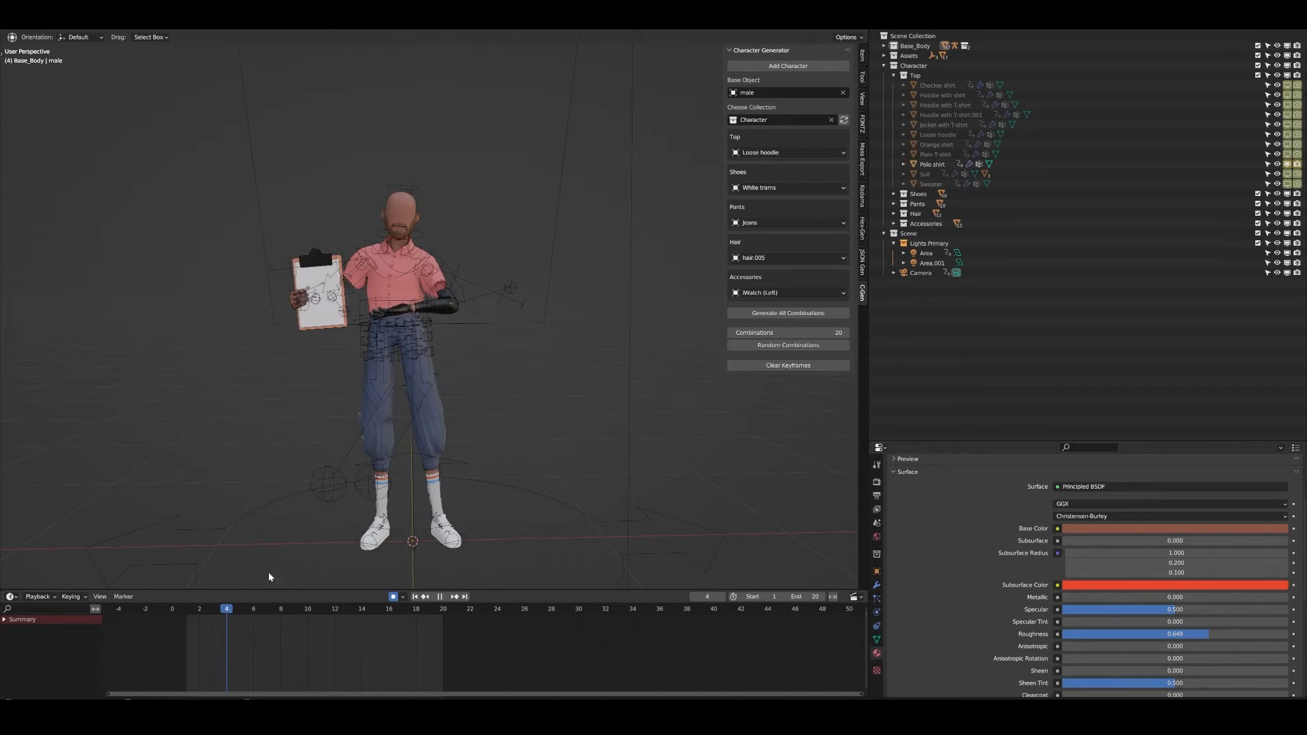
pyautogui.press('space')
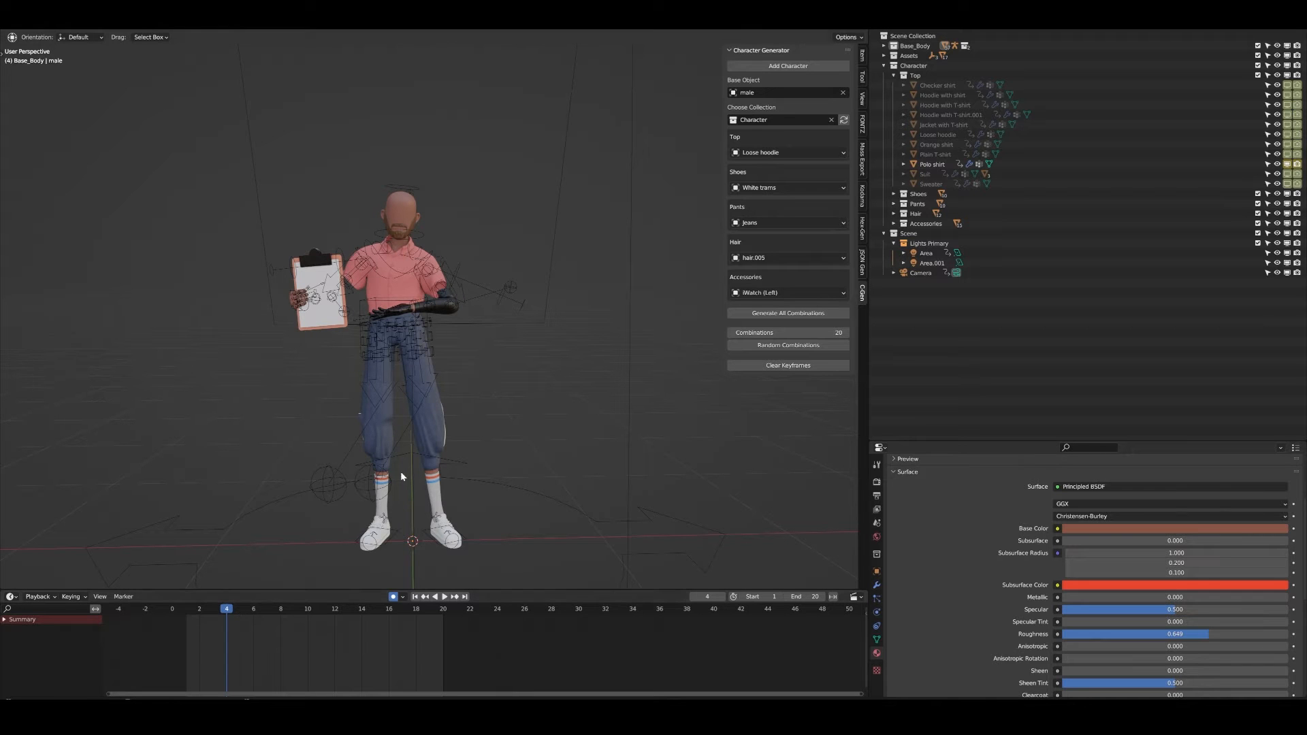
pyautogui.moveTo(402, 469); pyautogui.dragTo(419, 431, button='middle')
pyautogui.moveTo(450, 283); pyautogui.dragTo(409, 298, button='middle')
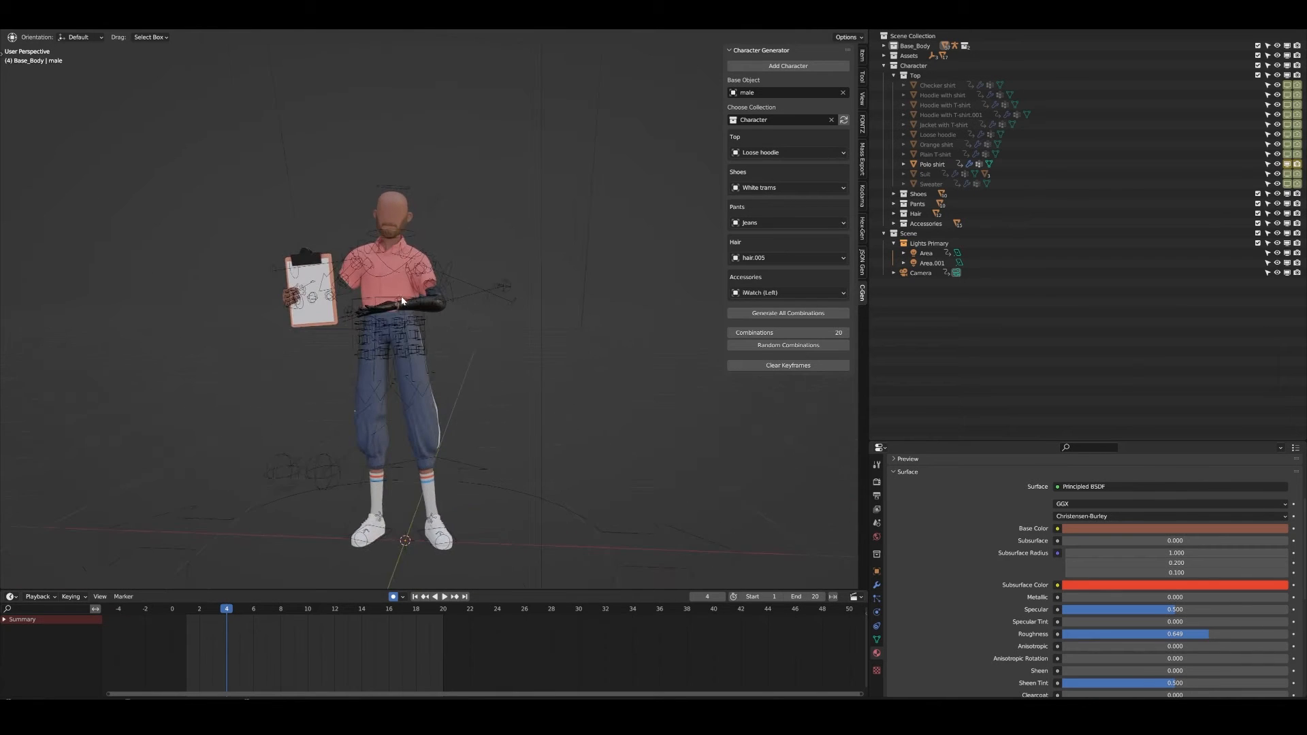
pyautogui.scroll(5, 422, 306)
pyautogui.keyDown('shift'); pyautogui.moveTo(231, 218); pyautogui.dragTo(495, 341, button='middle'); pyautogui.keyUp('shift')
pyautogui.scroll(4, 489, 352)
pyautogui.scroll(-2, 489, 351)
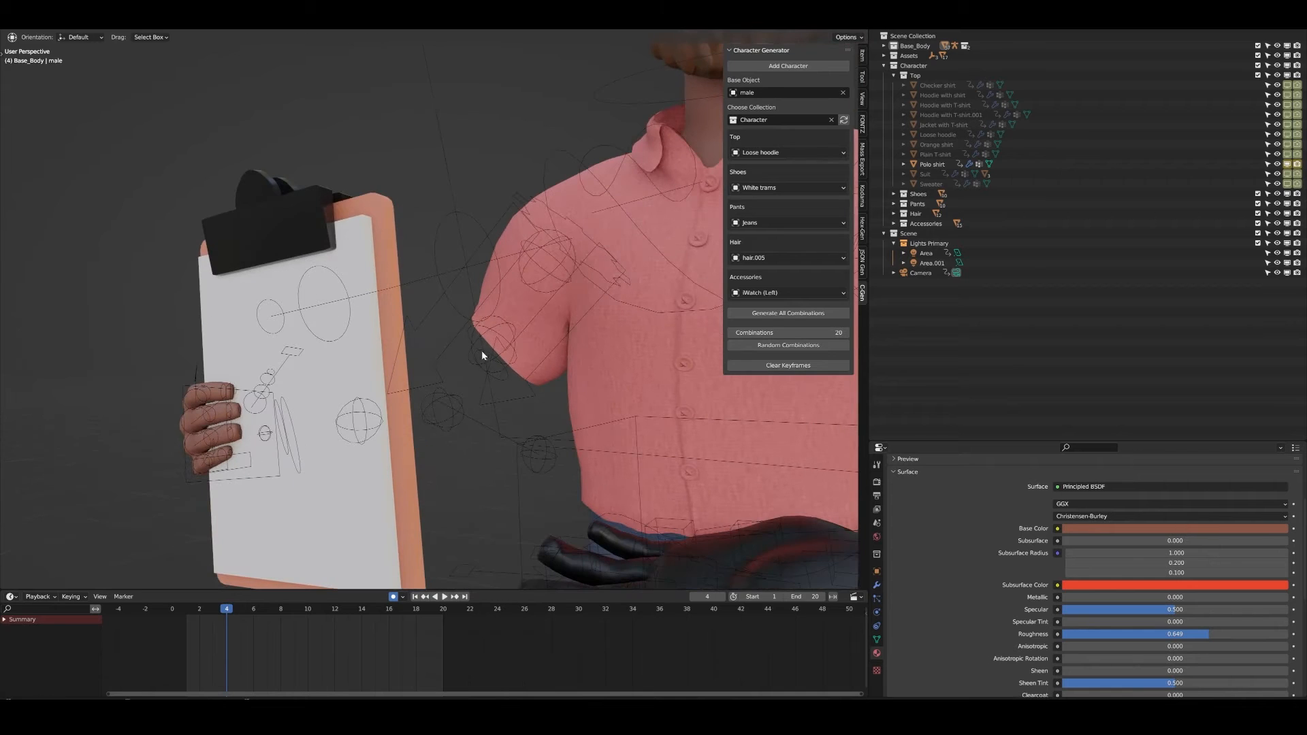
pyautogui.scroll(-6, 481, 363)
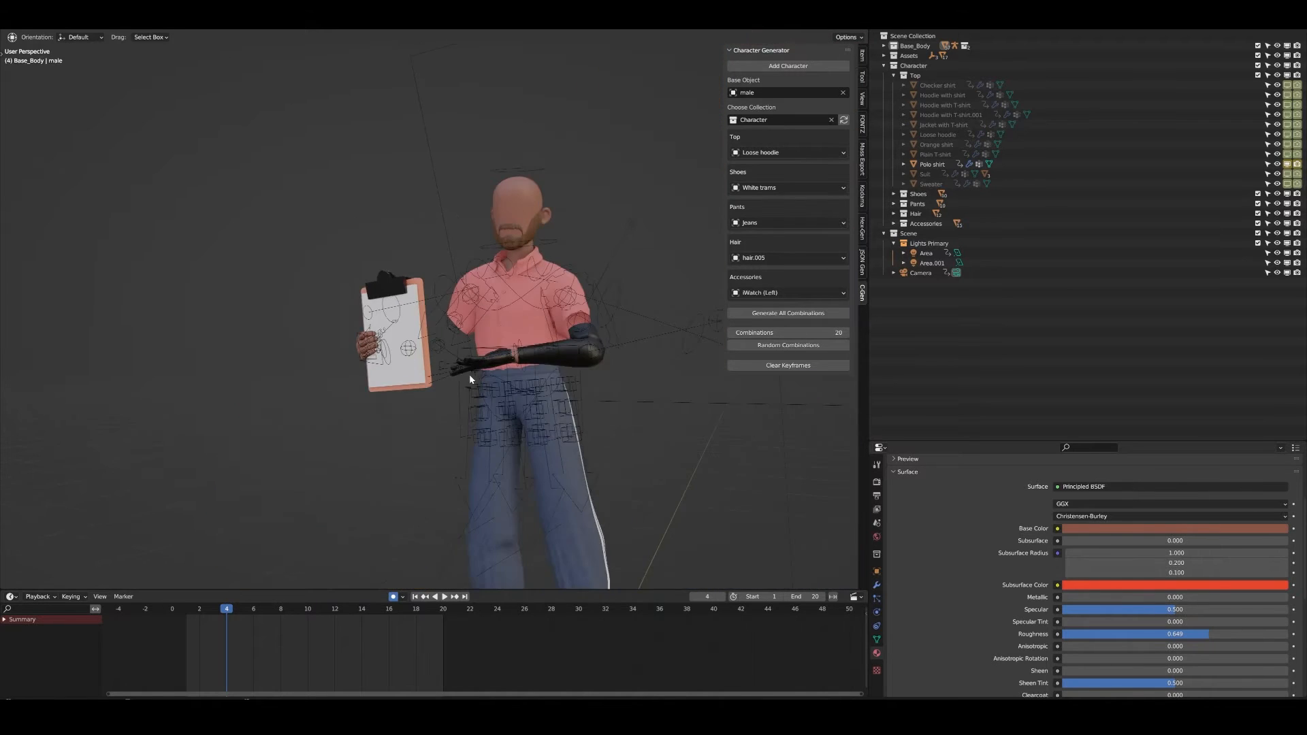
pyautogui.keyDown('shift'); pyautogui.moveTo(627, 327); pyautogui.dragTo(524, 313, button='middle'); pyautogui.keyUp('shift')
pyautogui.scroll(-1, 521, 313)
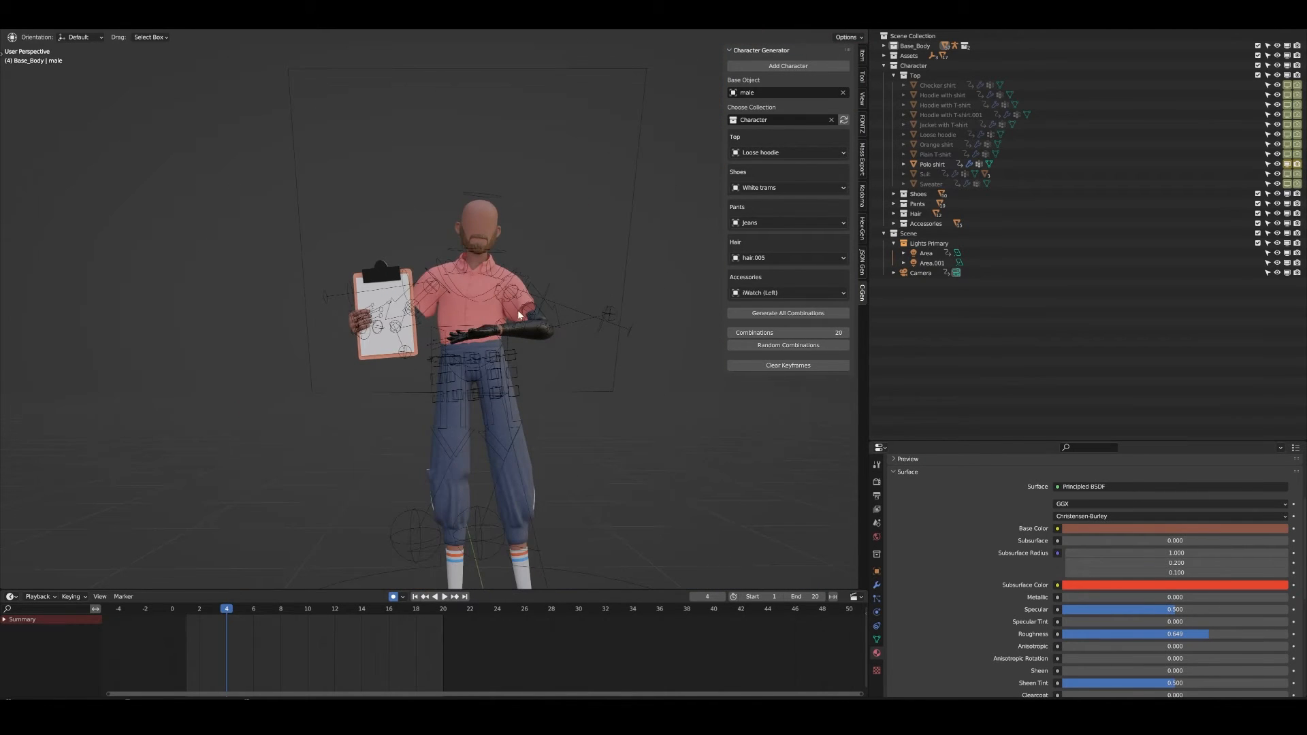
# Select the male body and disable its SWEATER_sweater mask modifier in both viewport and render.
pyautogui.click(481, 220)
pyautogui.click(878, 586)
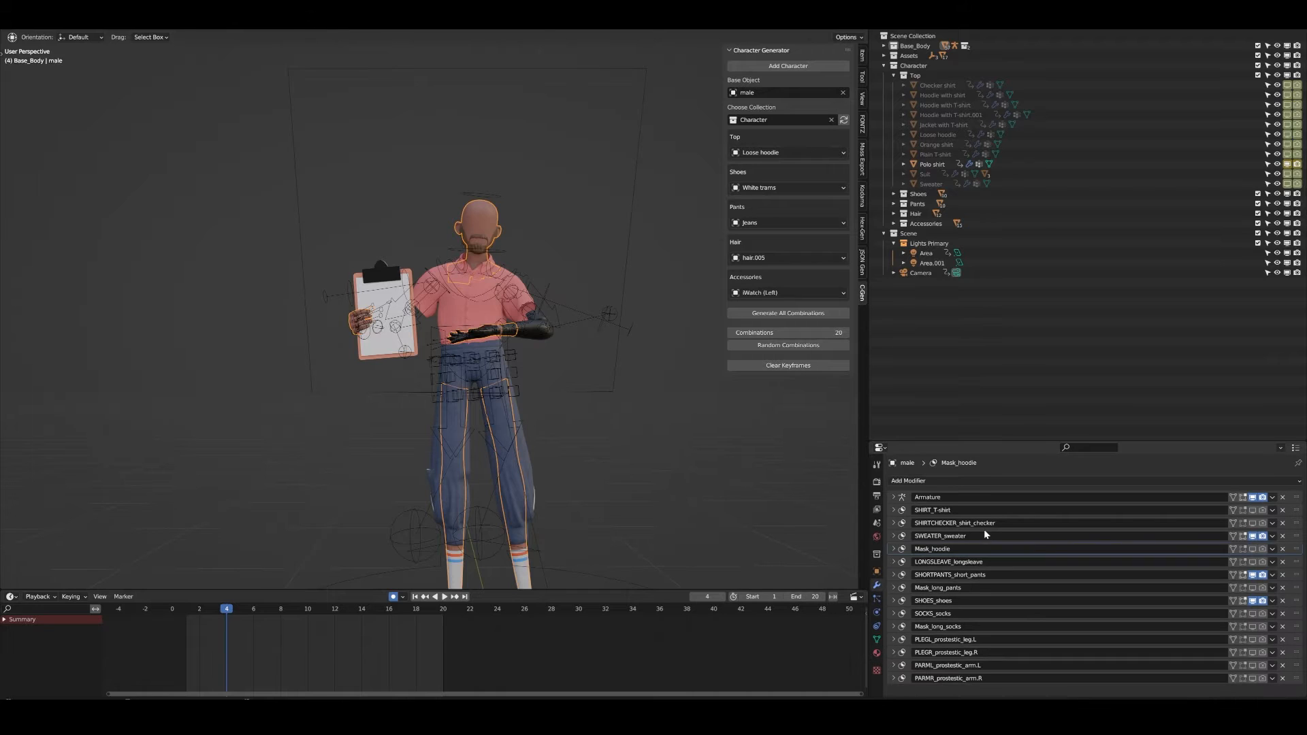
pyautogui.click(1253, 535)
pyautogui.click(1262, 536)
# Enable the body's PARML_prostestic_arm.L mask modifier in both viewport and render.
pyautogui.scroll(6, 540, 312)
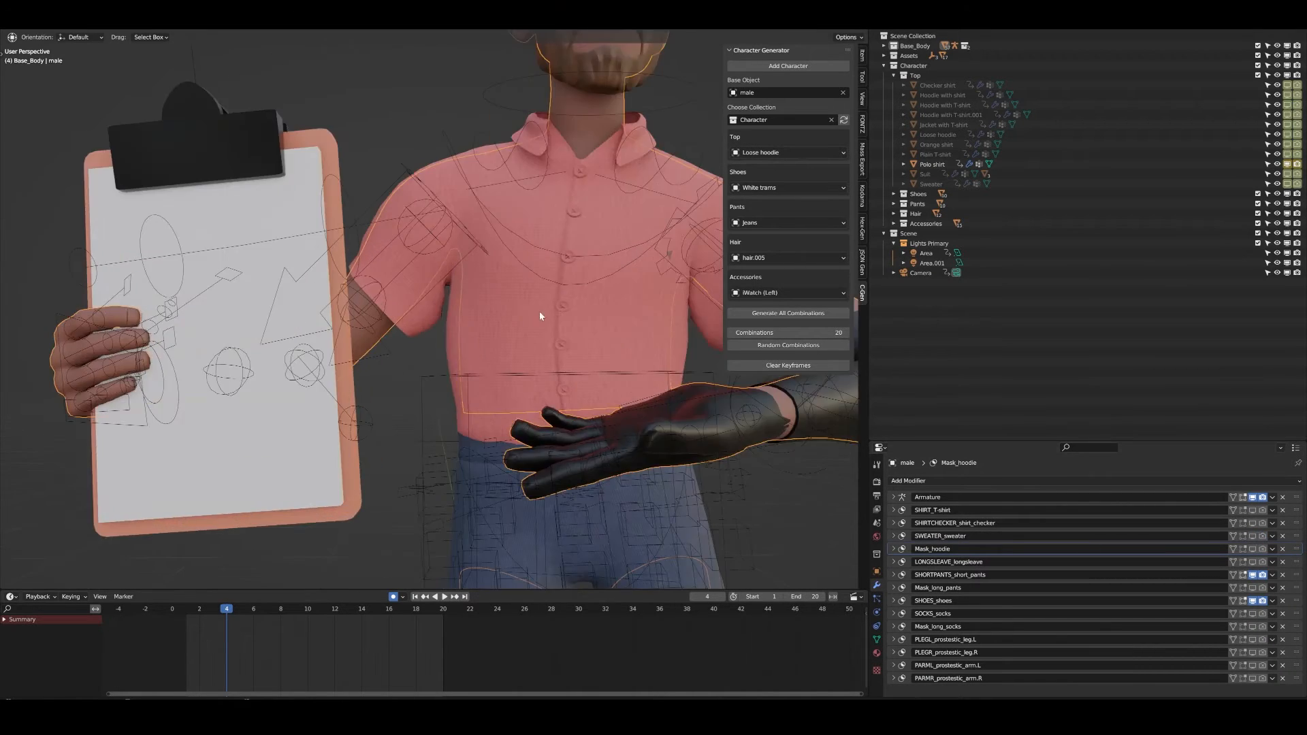
pyautogui.keyDown('shift'); pyautogui.moveTo(539, 311); pyautogui.dragTo(362, 321, button='middle'); pyautogui.keyUp('shift')
pyautogui.scroll(-2, 362, 321)
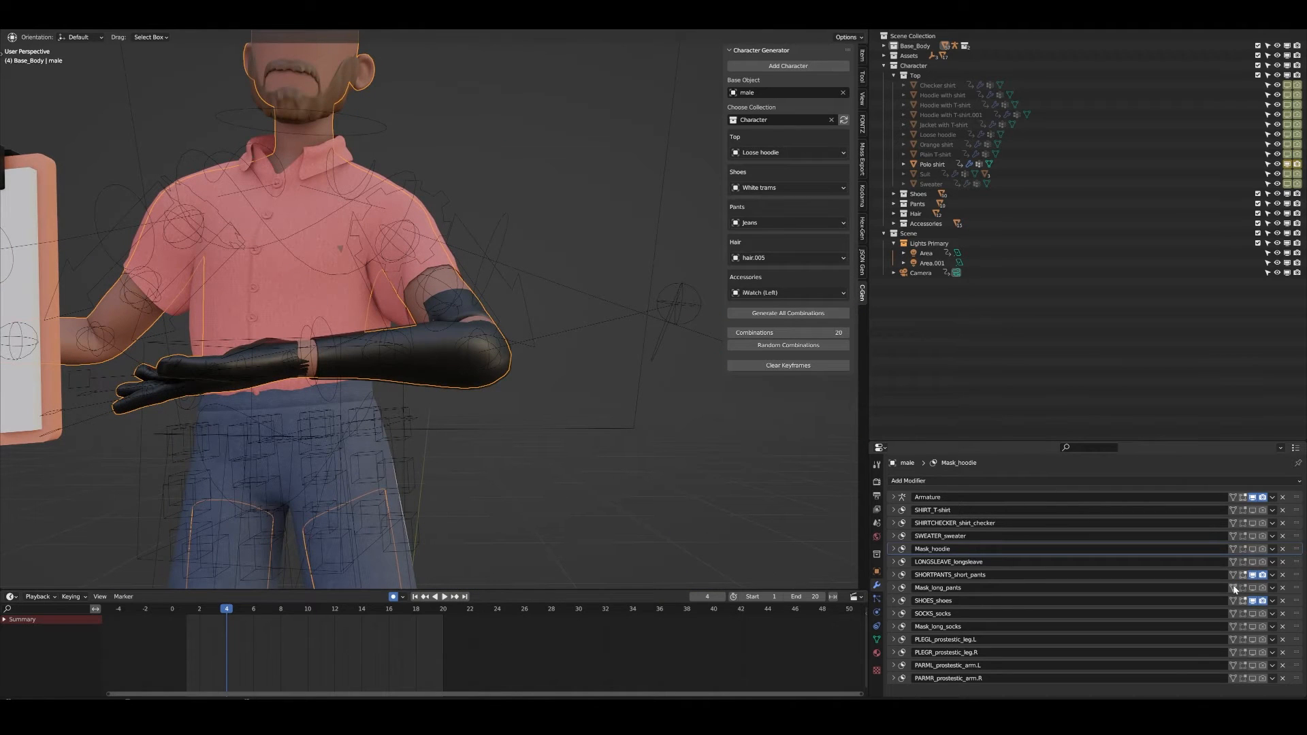
pyautogui.click(1253, 665)
pyautogui.click(1263, 664)
pyautogui.scroll(-5, 618, 423)
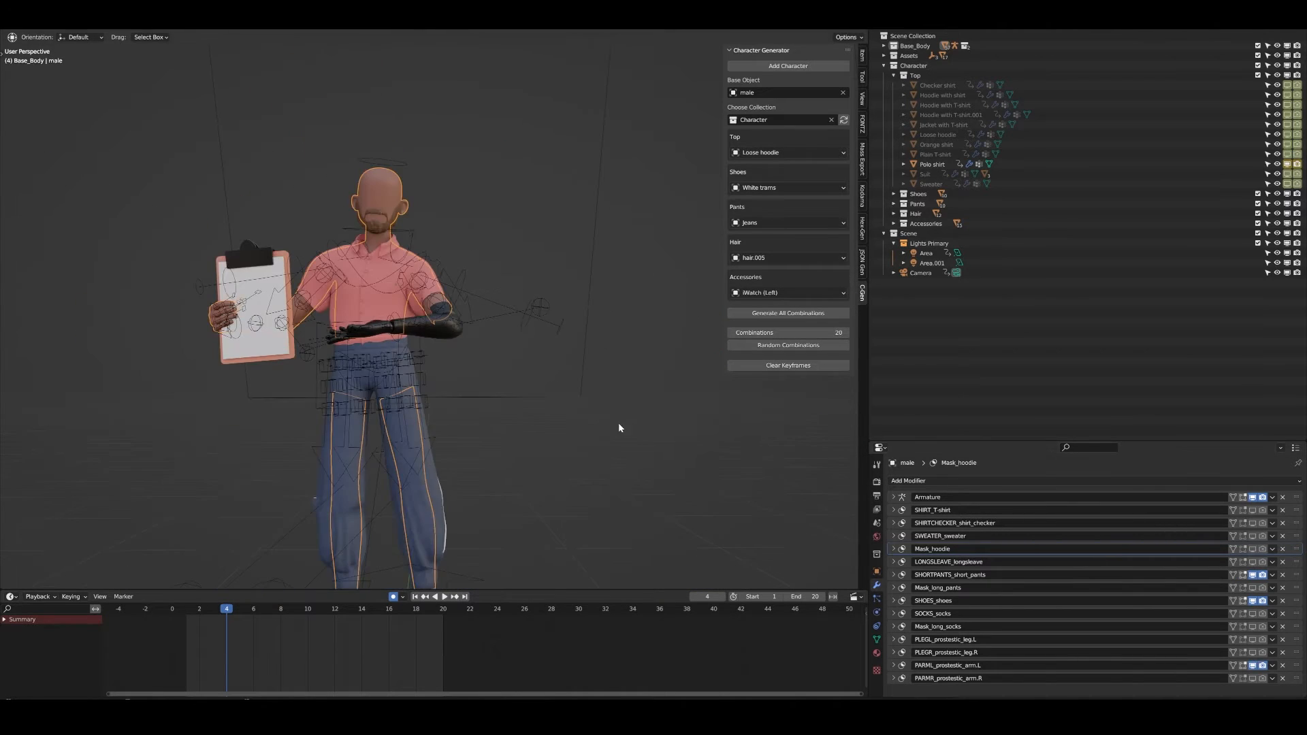
pyautogui.moveTo(618, 422); pyautogui.dragTo(657, 409, button='middle')
pyautogui.keyDown('shift'); pyautogui.moveTo(657, 409); pyautogui.dragTo(555, 366, button='middle'); pyautogui.keyUp('shift')
pyautogui.scroll(-1, 559, 306)
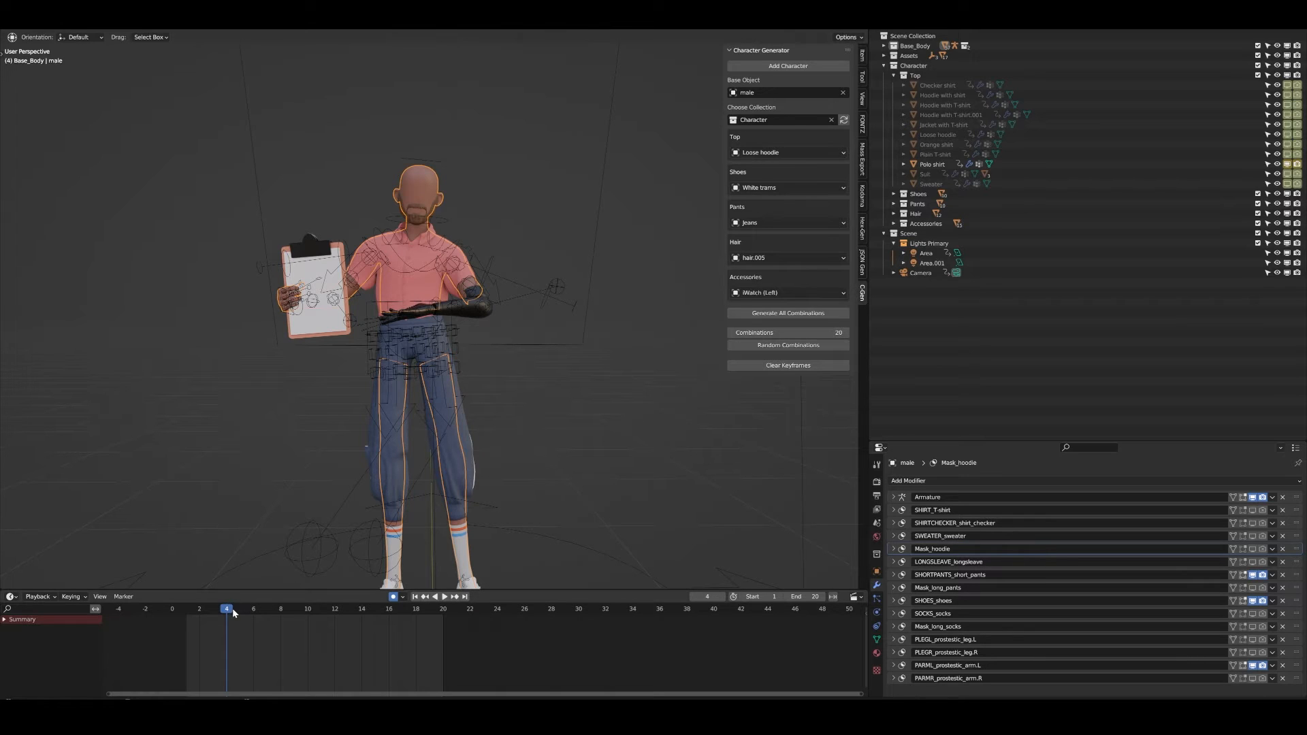
# Compare the generated outfits on frames 5 and 6, finishing on frame 5.
pyautogui.press('space')
pyautogui.press('space')
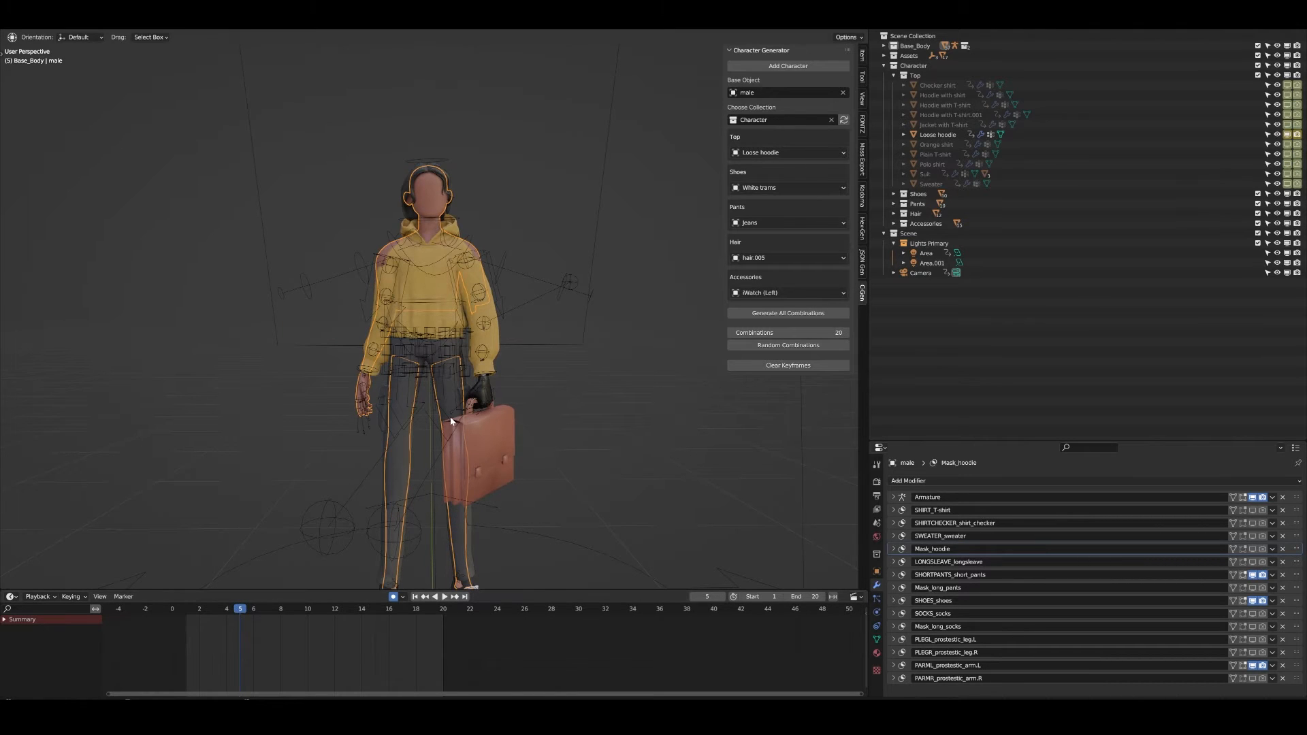
pyautogui.click(254, 609)
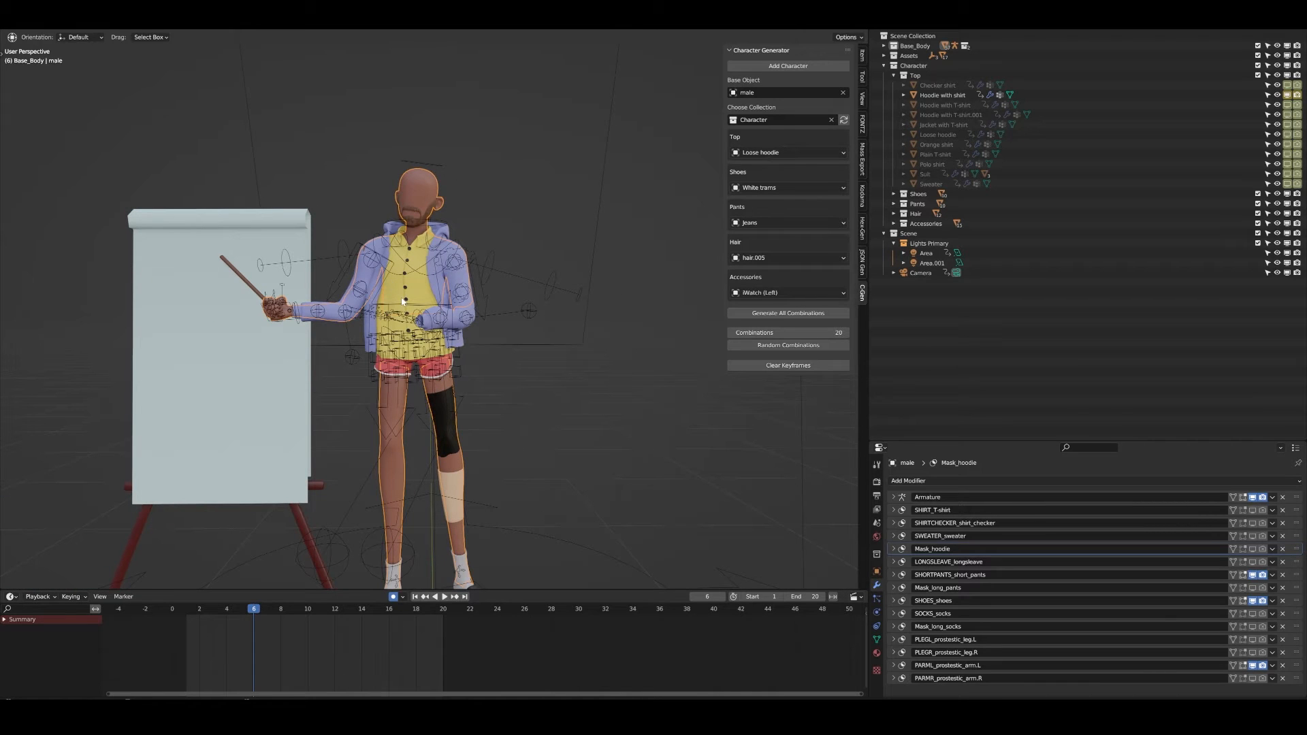
pyautogui.click(241, 610)
pyautogui.scroll(-2, 364, 435)
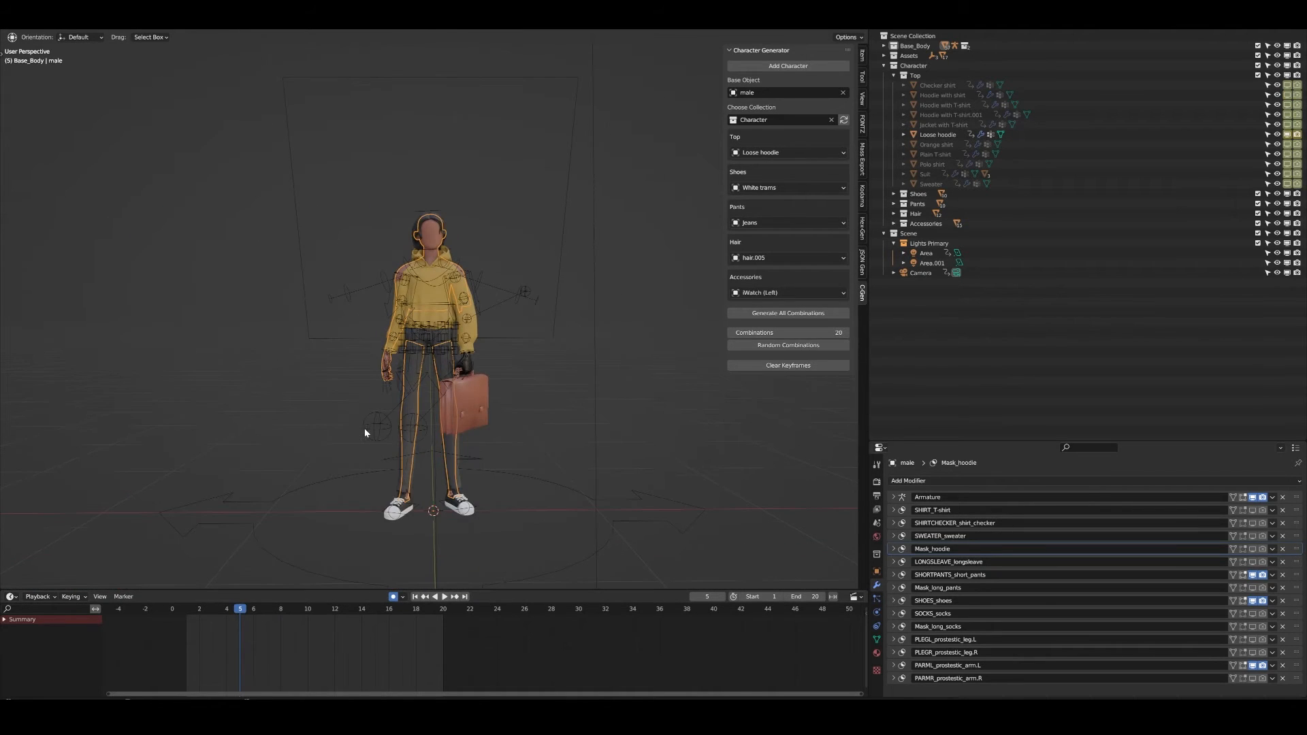
# Select all the rig's bones, expand the Accessories collection and examine the keyframe options for the Belt's viewport visibility.
pyautogui.click(416, 326)
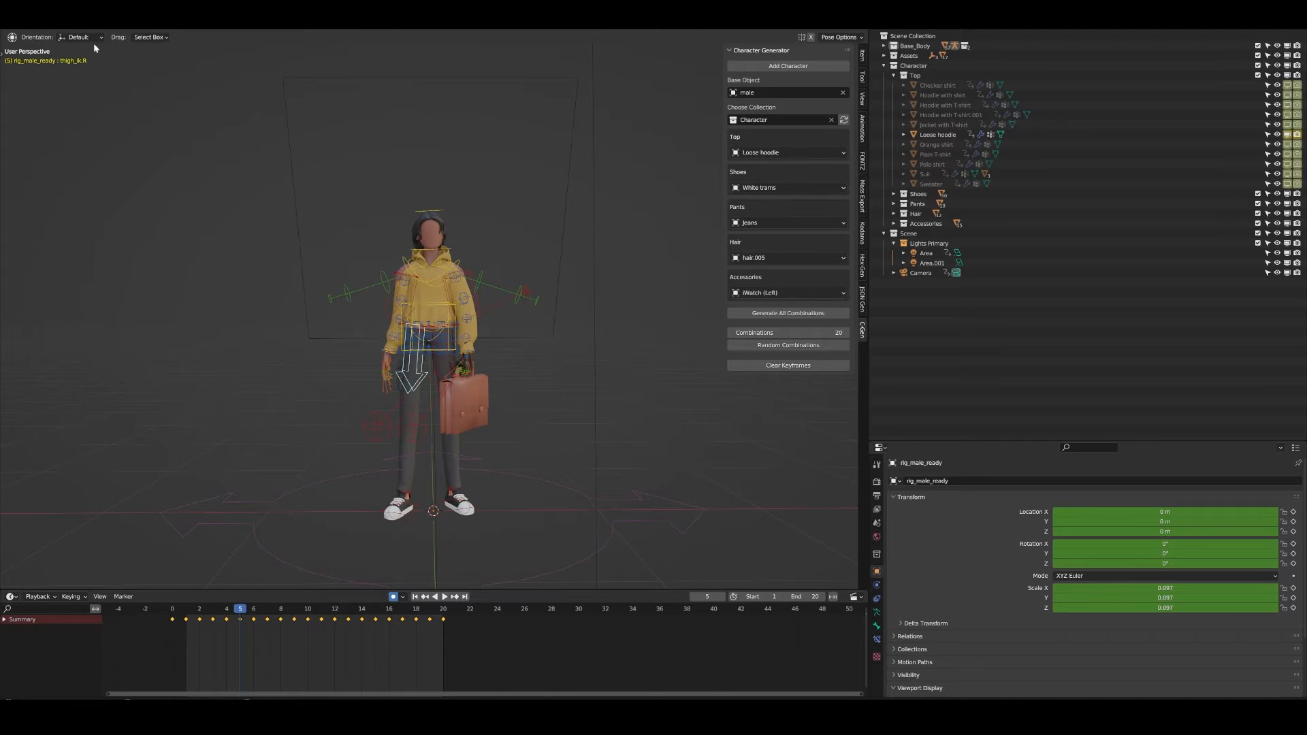
pyautogui.moveTo(272, 136); pyautogui.dragTo(641, 535)
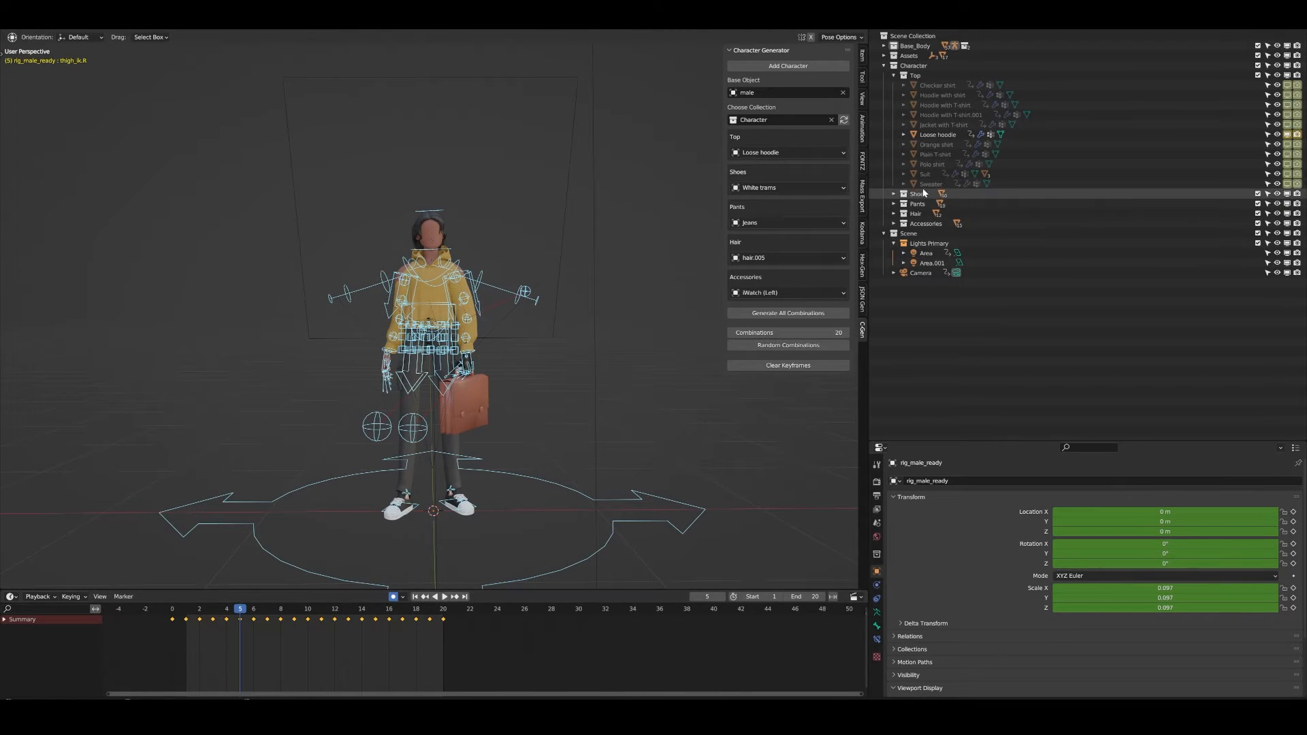
pyautogui.click(894, 223)
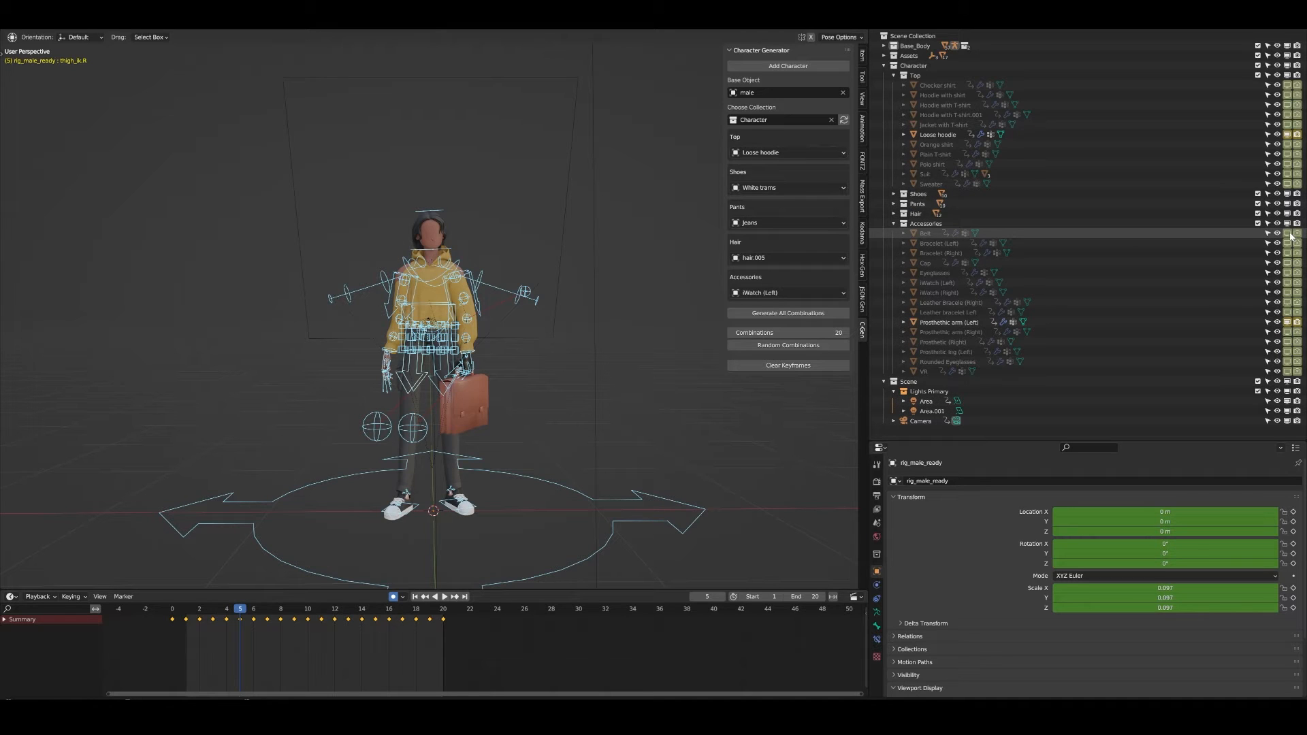
pyautogui.rightClick(1289, 233)
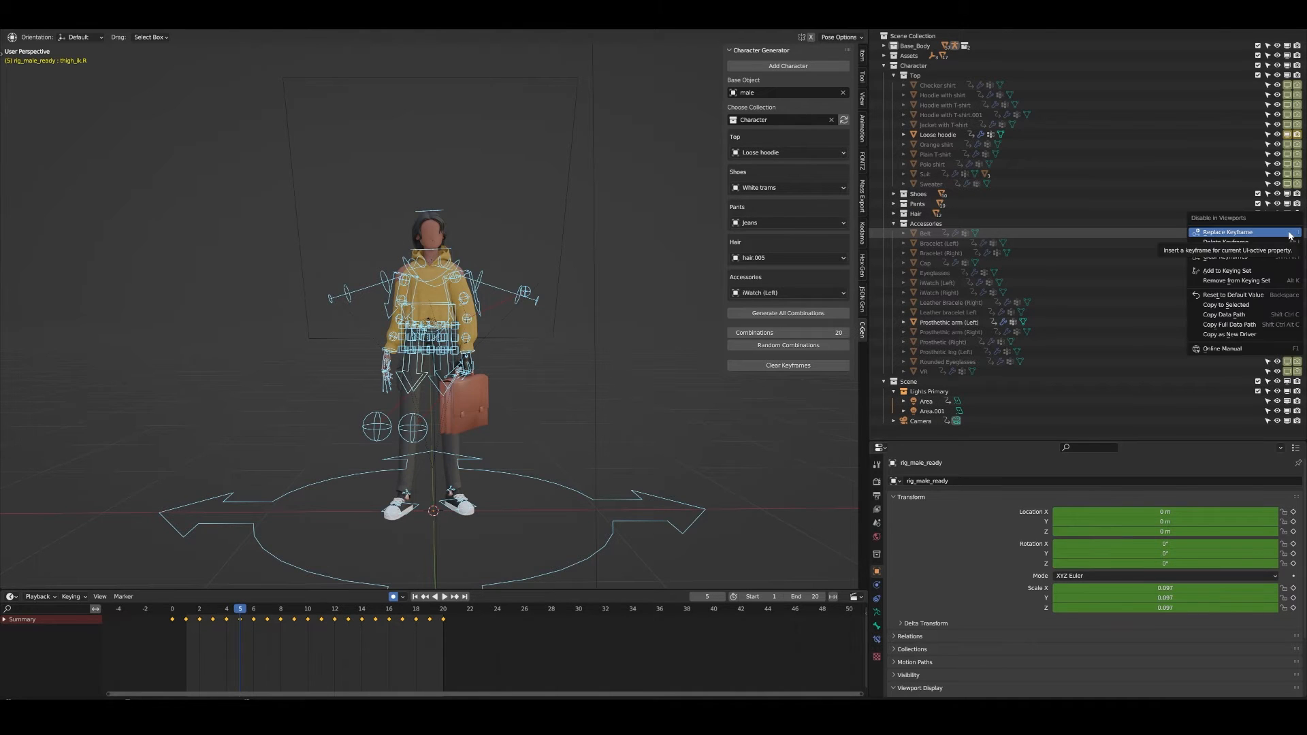
pyautogui.click(1288, 233)
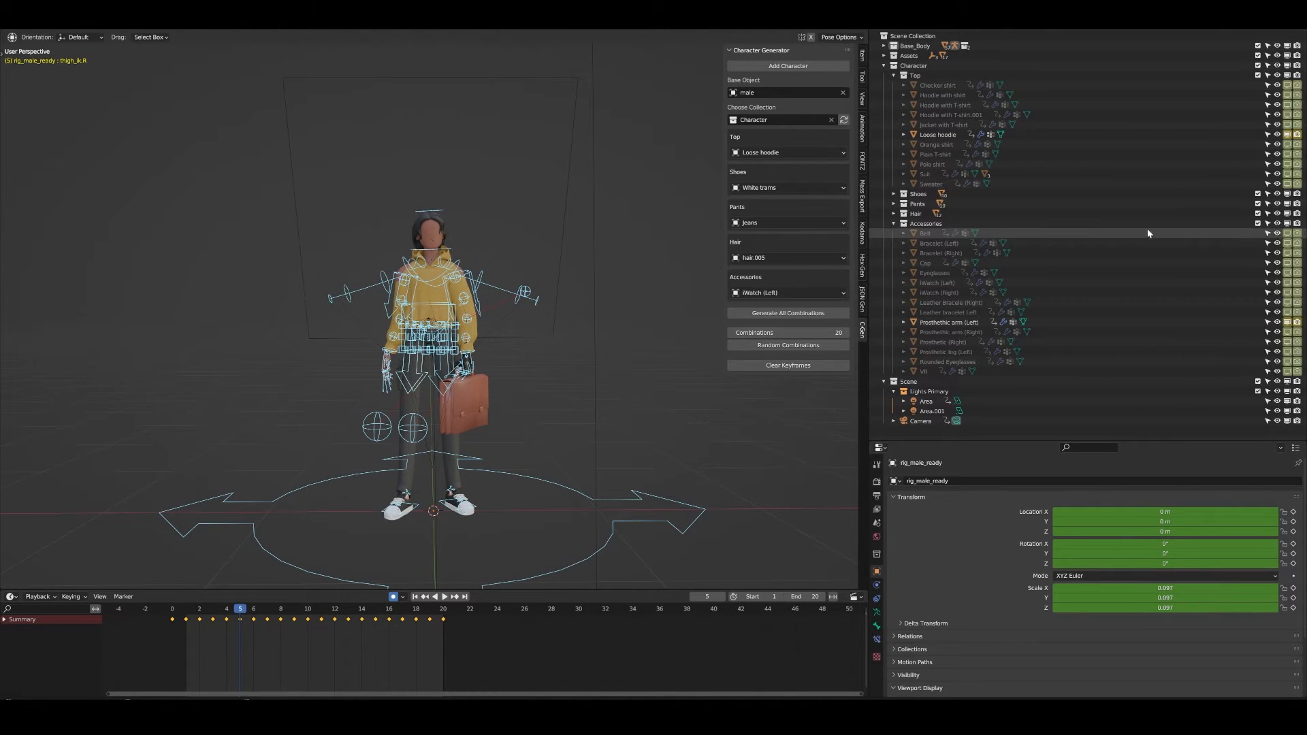
pyautogui.rightClick(1288, 235)
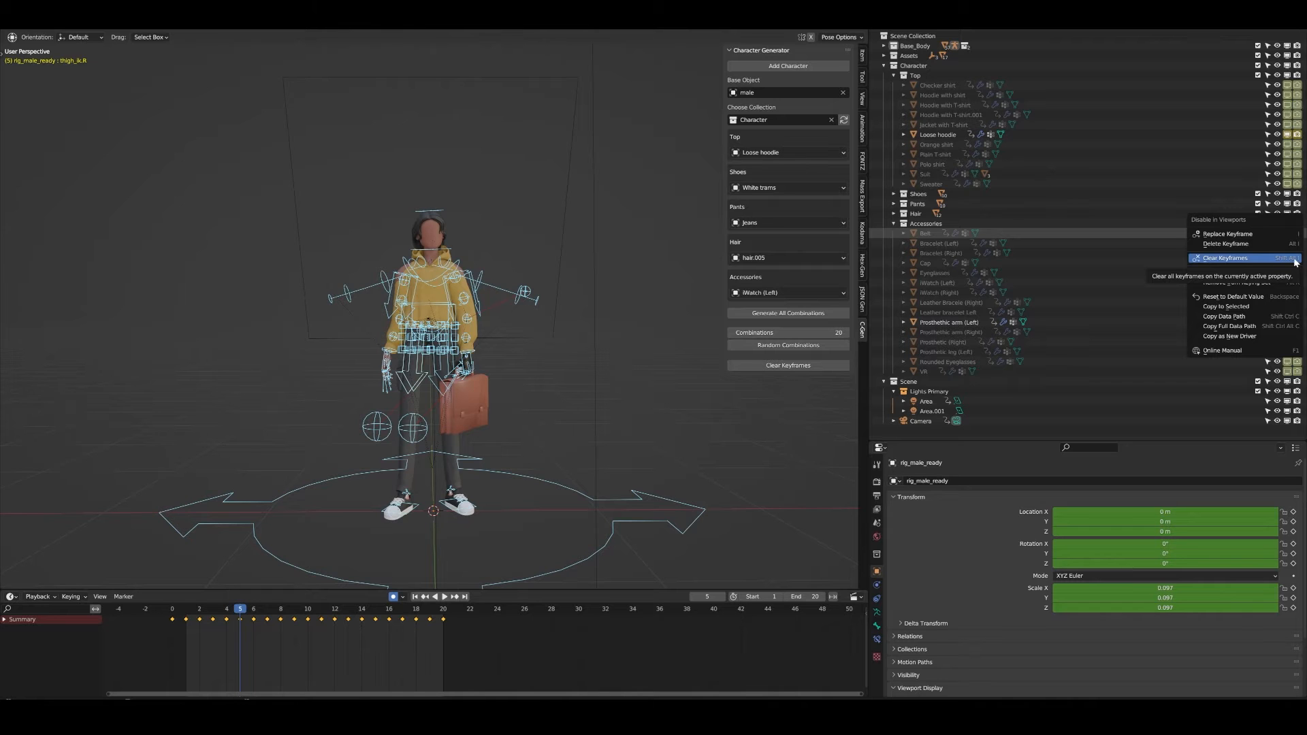
# Select the male body under the yellow hoodie and enable its Mask_hoodie modifier in the viewport.
pyautogui.scroll(3, 385, 314)
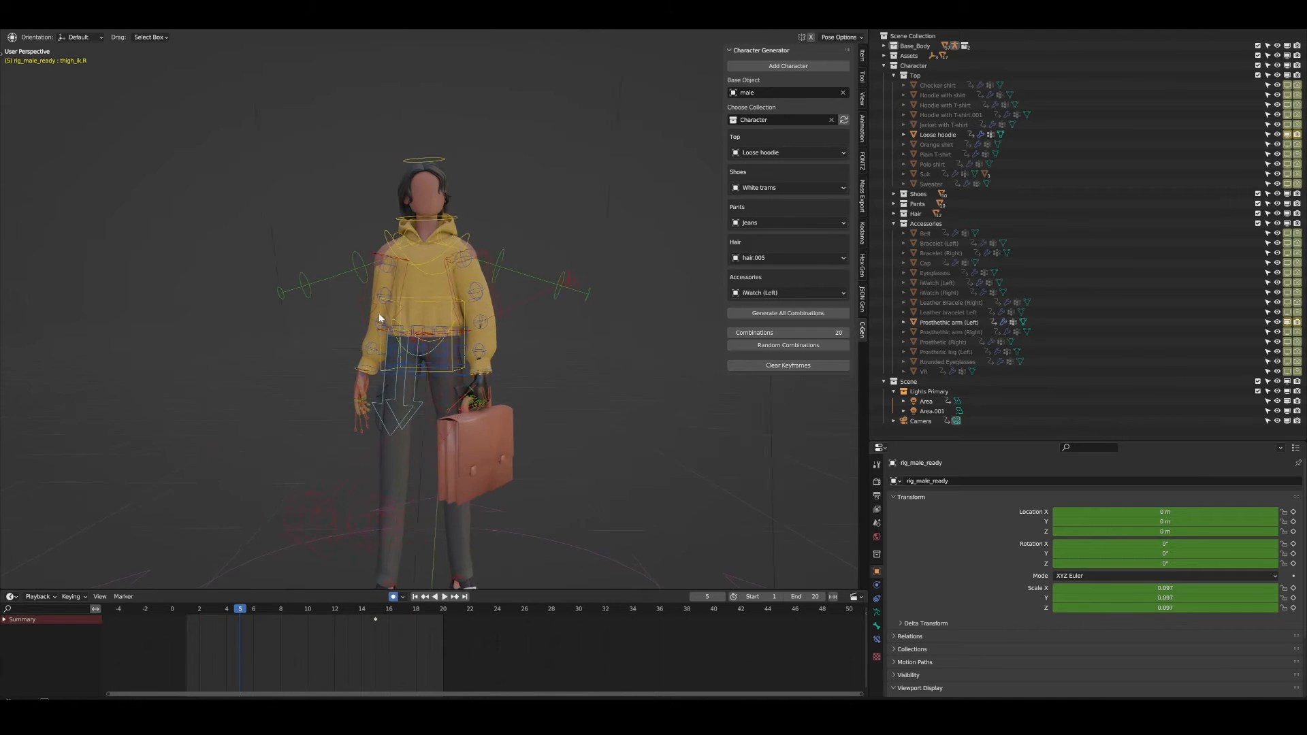
pyautogui.scroll(5, 410, 382)
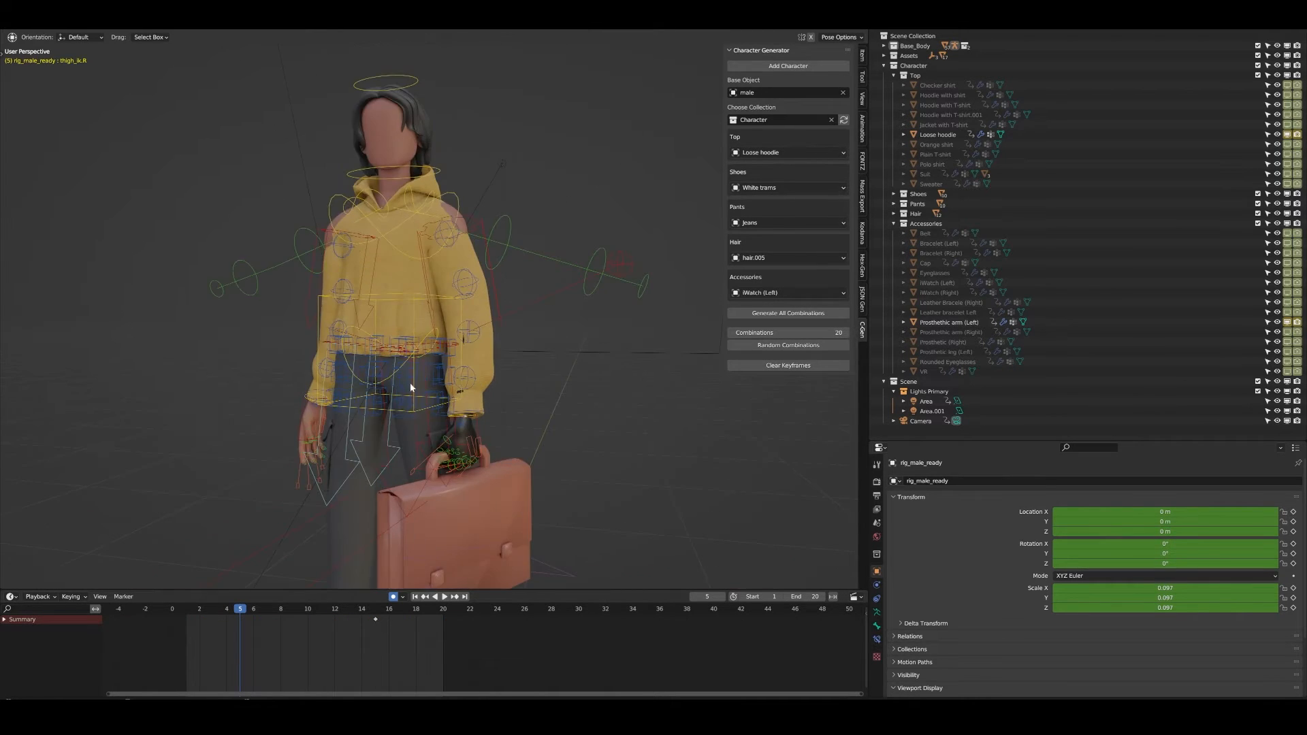
pyautogui.scroll(4, 436, 368)
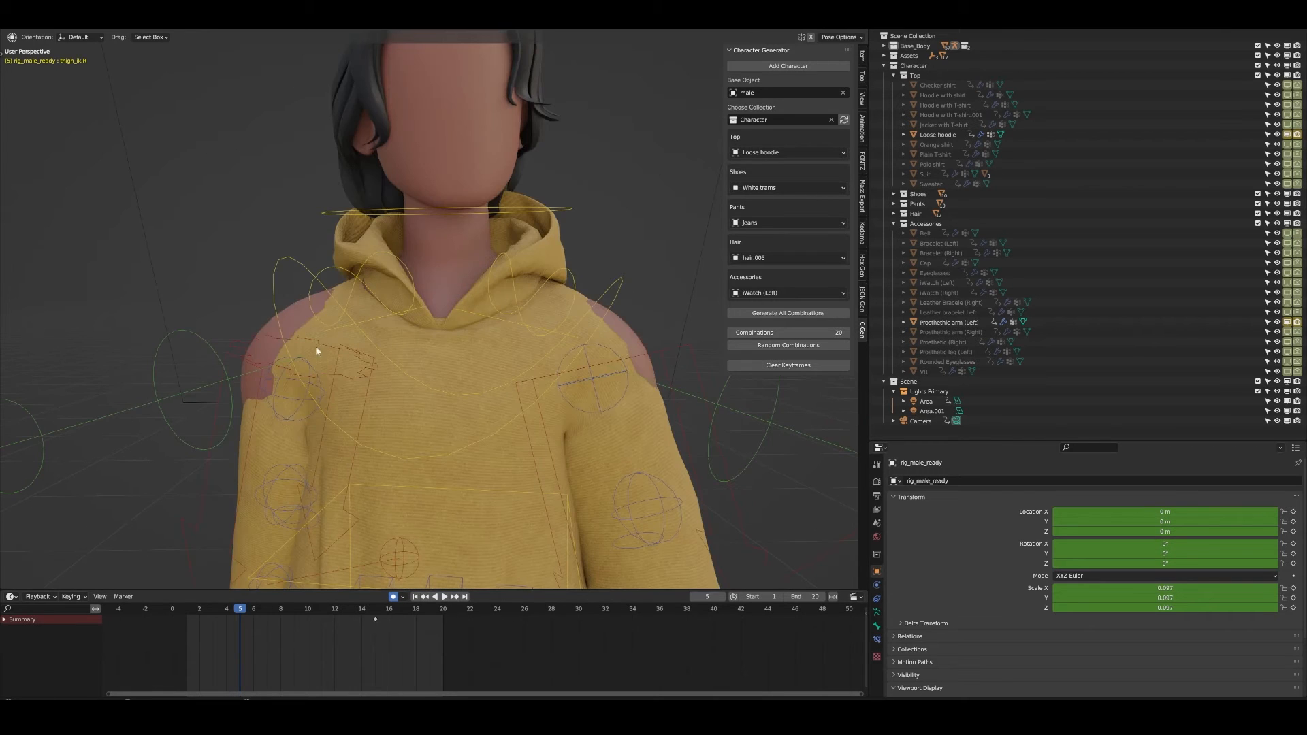
pyautogui.click(260, 335)
pyautogui.scroll(-6, 717, 215)
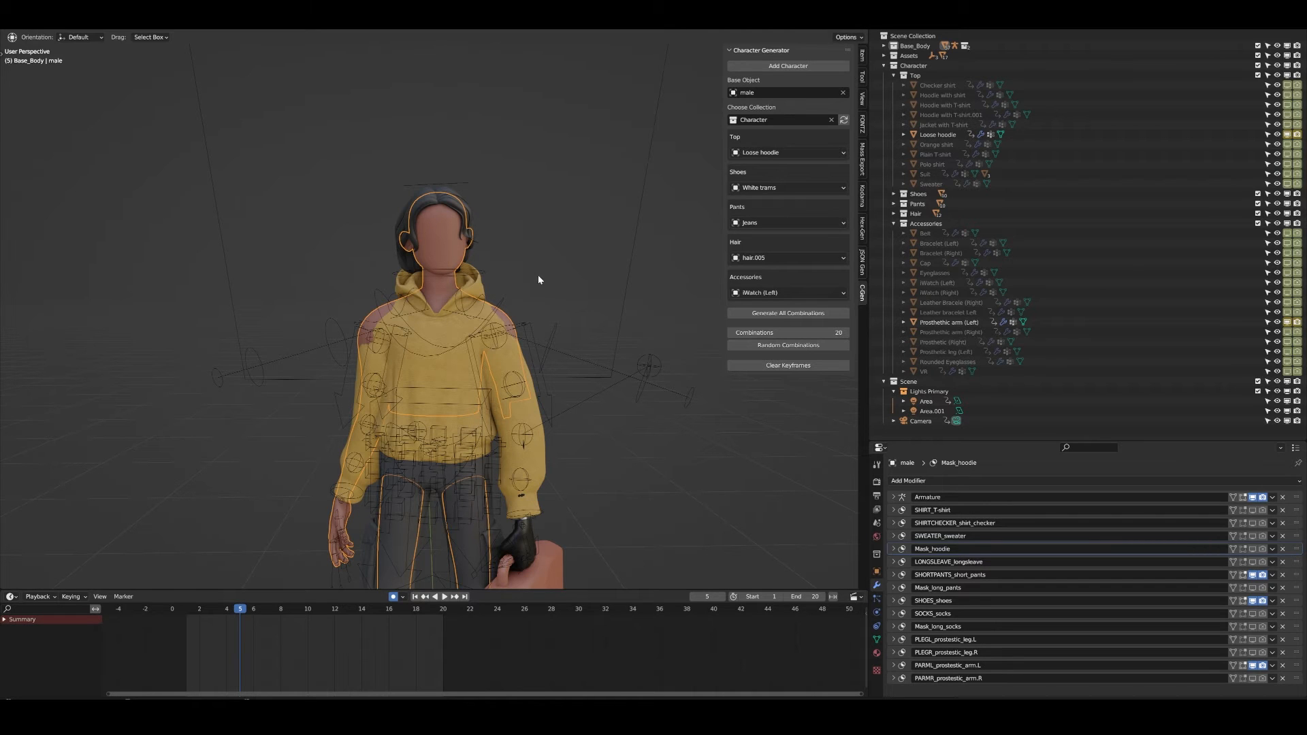
pyautogui.scroll(-3, 426, 247)
pyautogui.keyDown('shift'); pyautogui.moveTo(428, 250); pyautogui.dragTo(436, 223, button='middle'); pyautogui.keyUp('shift')
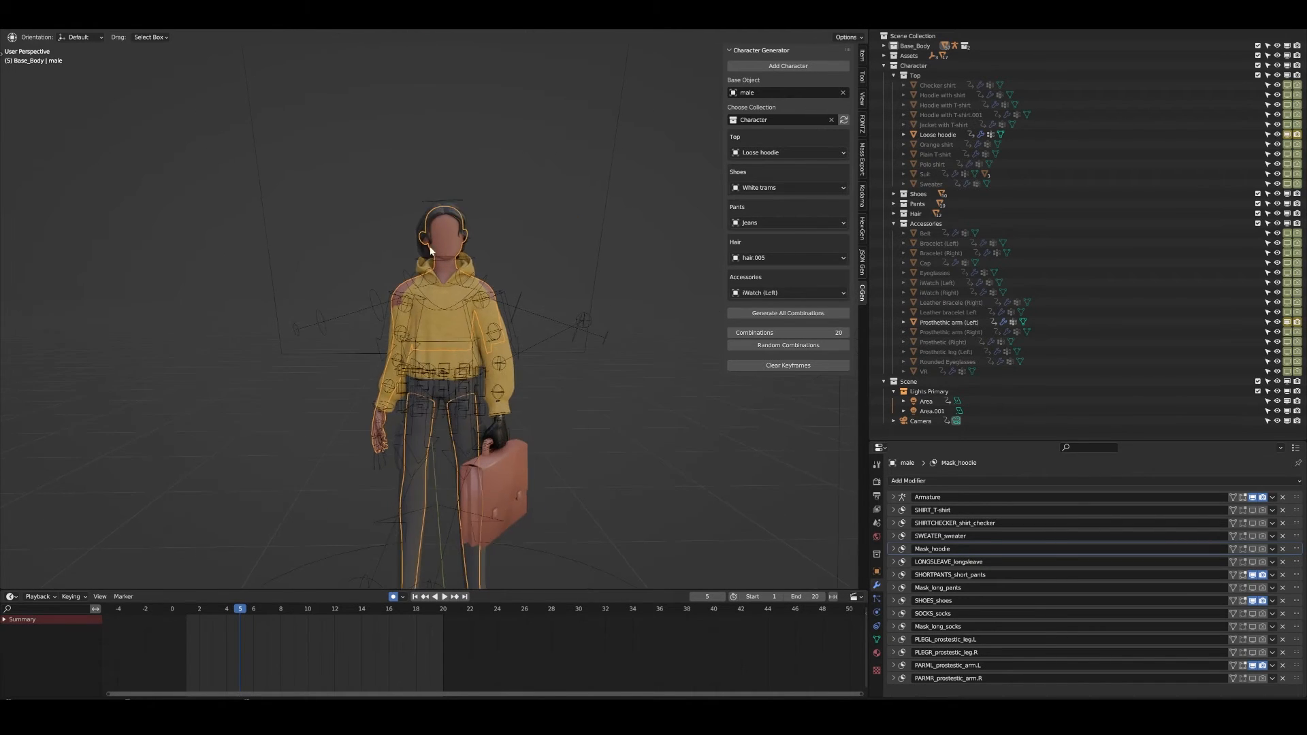
pyautogui.scroll(7, 436, 223)
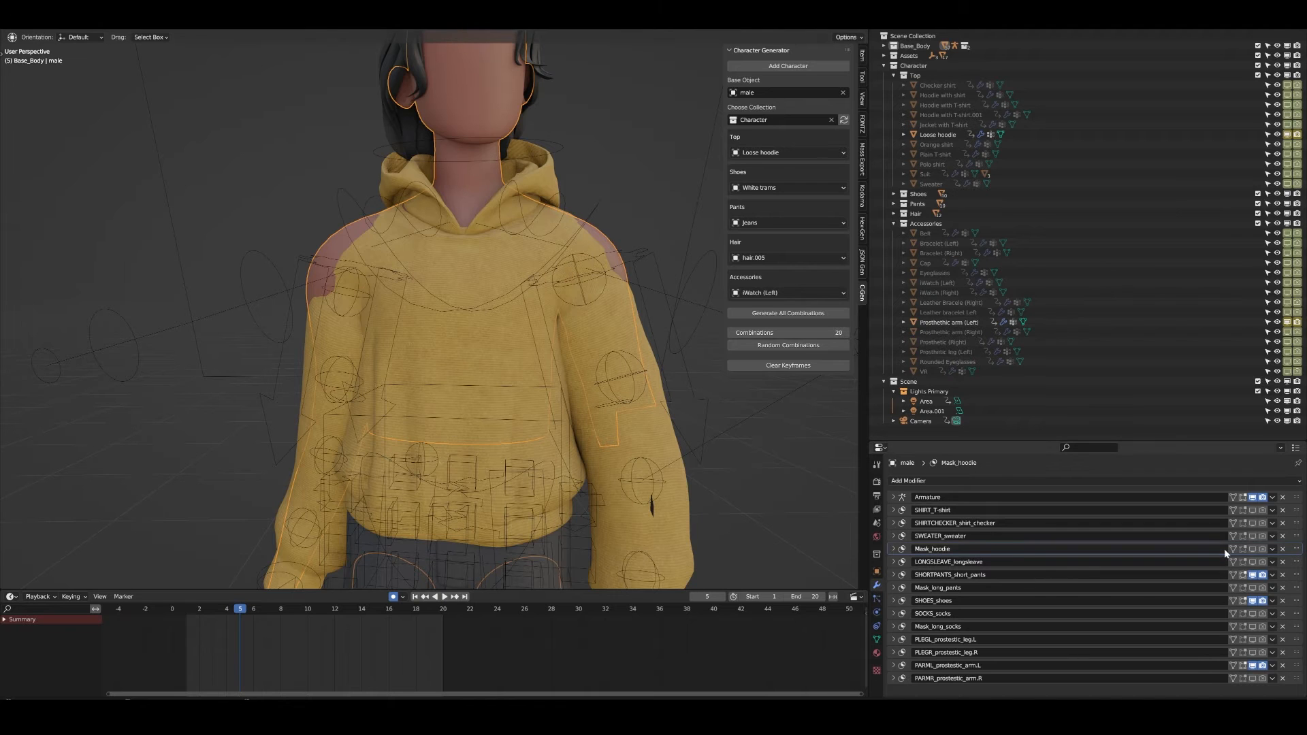
pyautogui.click(1252, 549)
# Examine the hoodie's shoulders and sleeves from several angles for body skin showing through.
pyautogui.scroll(-1, 582, 363)
pyautogui.moveTo(582, 362); pyautogui.dragTo(541, 339, button='middle')
pyautogui.scroll(4, 476, 286)
pyautogui.moveTo(476, 285); pyautogui.dragTo(477, 318, button='middle')
pyautogui.scroll(-4, 438, 350)
pyautogui.scroll(-2, 437, 350)
pyautogui.scroll(-1, 470, 377)
pyautogui.scroll(3, 467, 338)
pyautogui.scroll(-1, 468, 338)
pyautogui.scroll(-2, 469, 339)
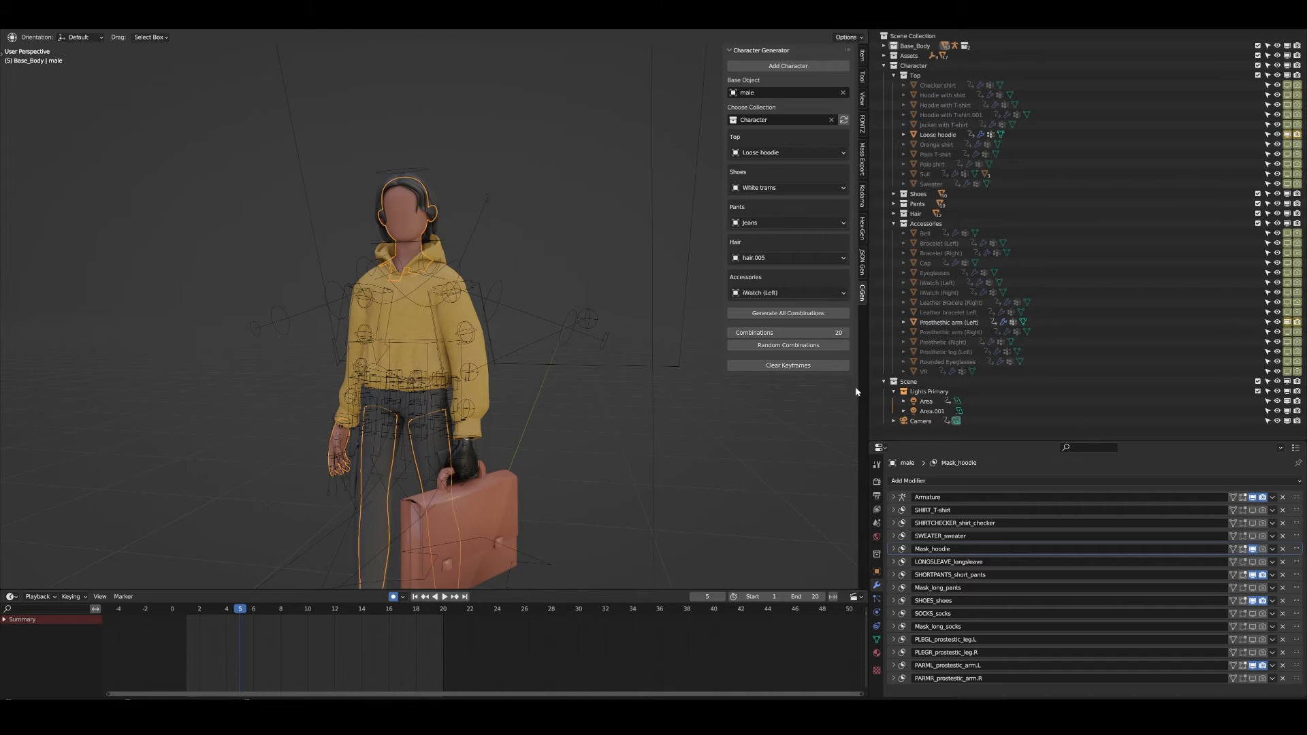
# Rename the body's Mask_hoodie modifier to MASK_hoodie.
pyautogui.doubleClick(930, 549)
pyautogui.click(930, 550)
pyautogui.moveTo(929, 549); pyautogui.dragTo(914, 549)
pyautogui.press('BackSpace')
pyautogui.write('MASK')
# Rename the Loose hoodie object in the Top collection to MASK_Loose_hoodie so its prefix matches the body's hoodie mask modifier.
pyautogui.doubleClick(938, 134)
pyautogui.press('Home')
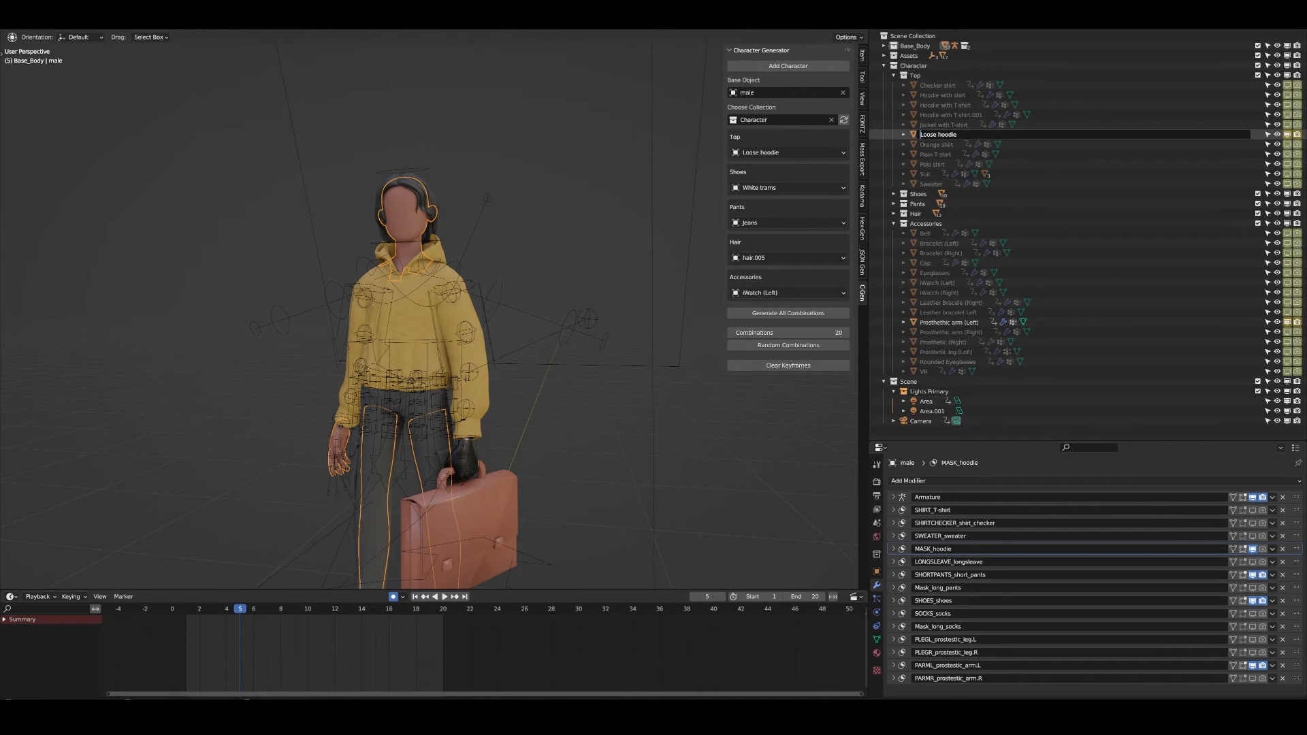
pyautogui.write('MASK_Loose_')
pyautogui.click(941, 145)
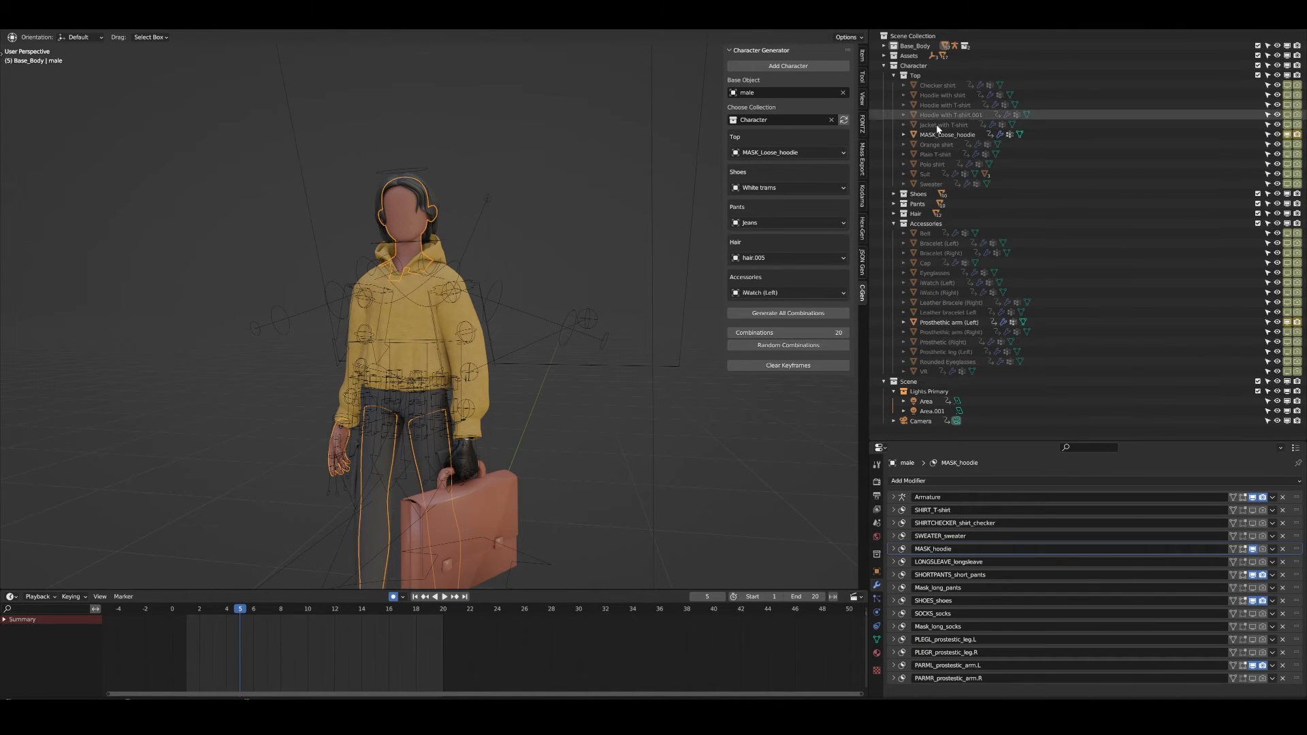
# Generate 20 new random character combinations and go to frame 7 to check the masked hoodie.
pyautogui.click(937, 185)
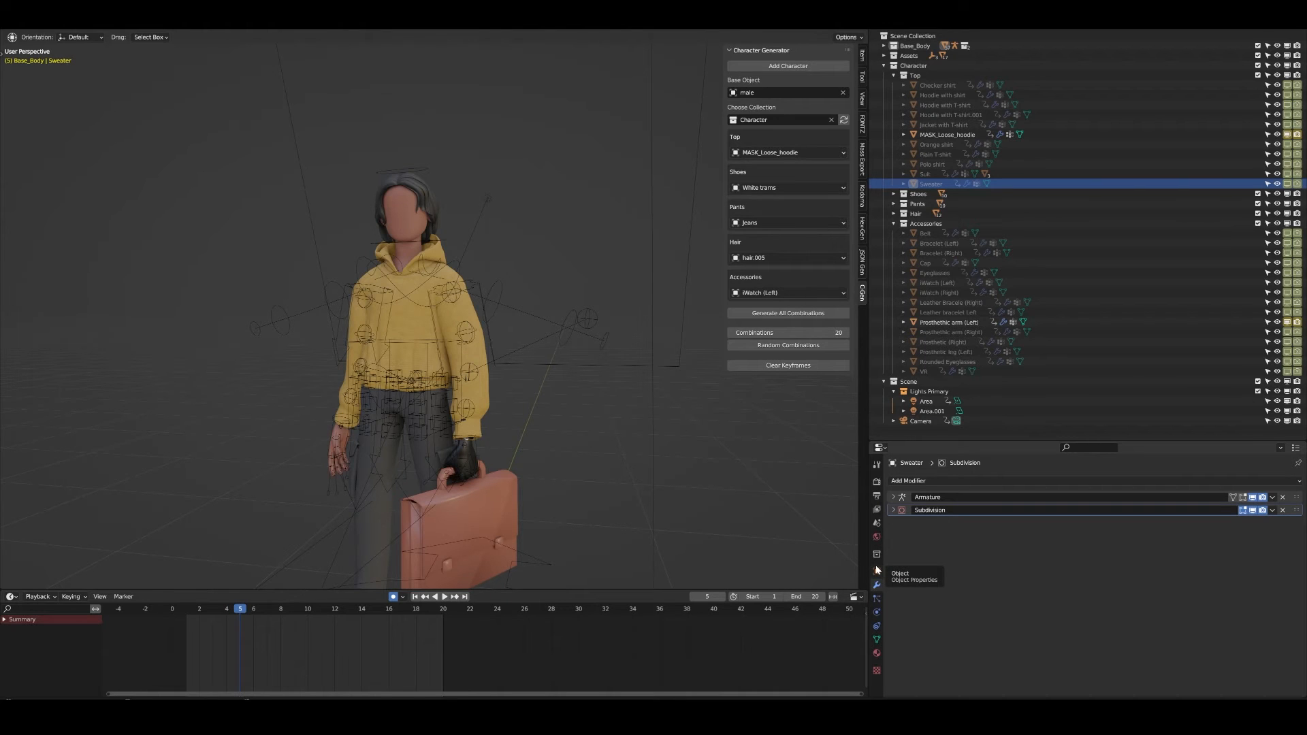
pyautogui.click(798, 346)
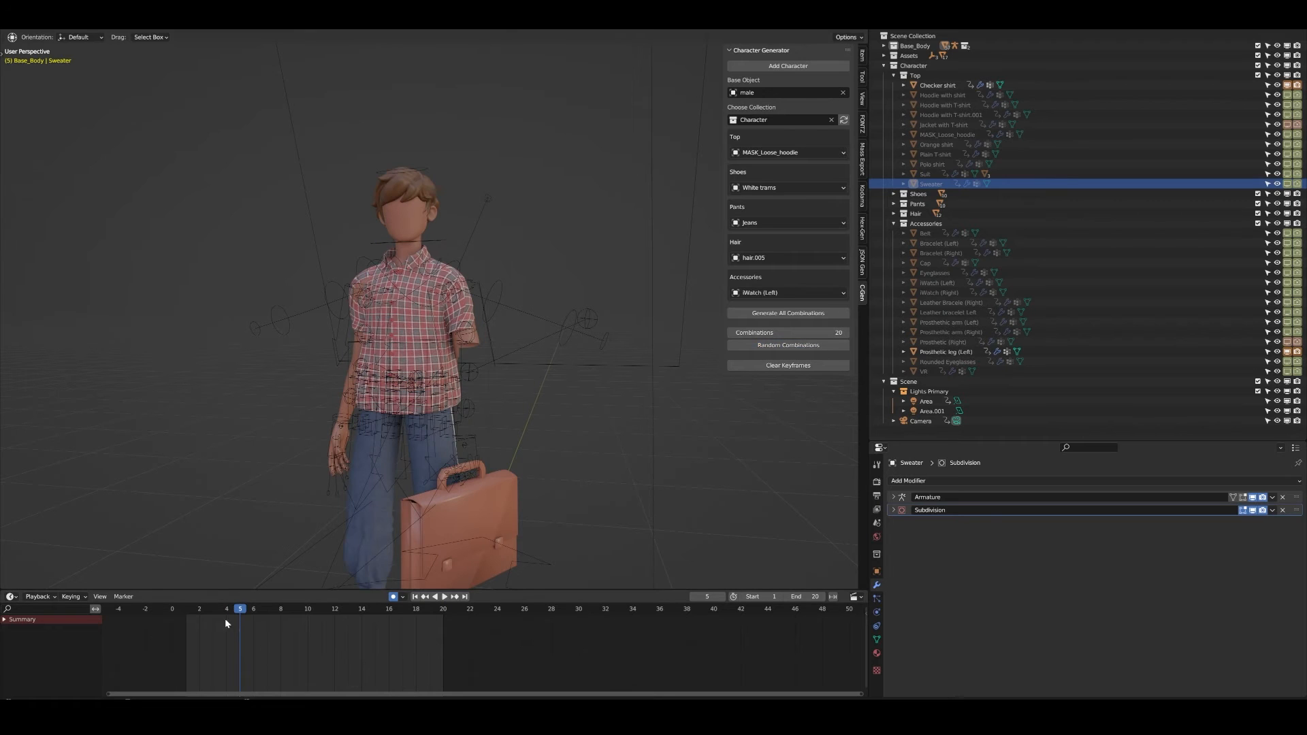
pyautogui.scroll(4, 429, 259)
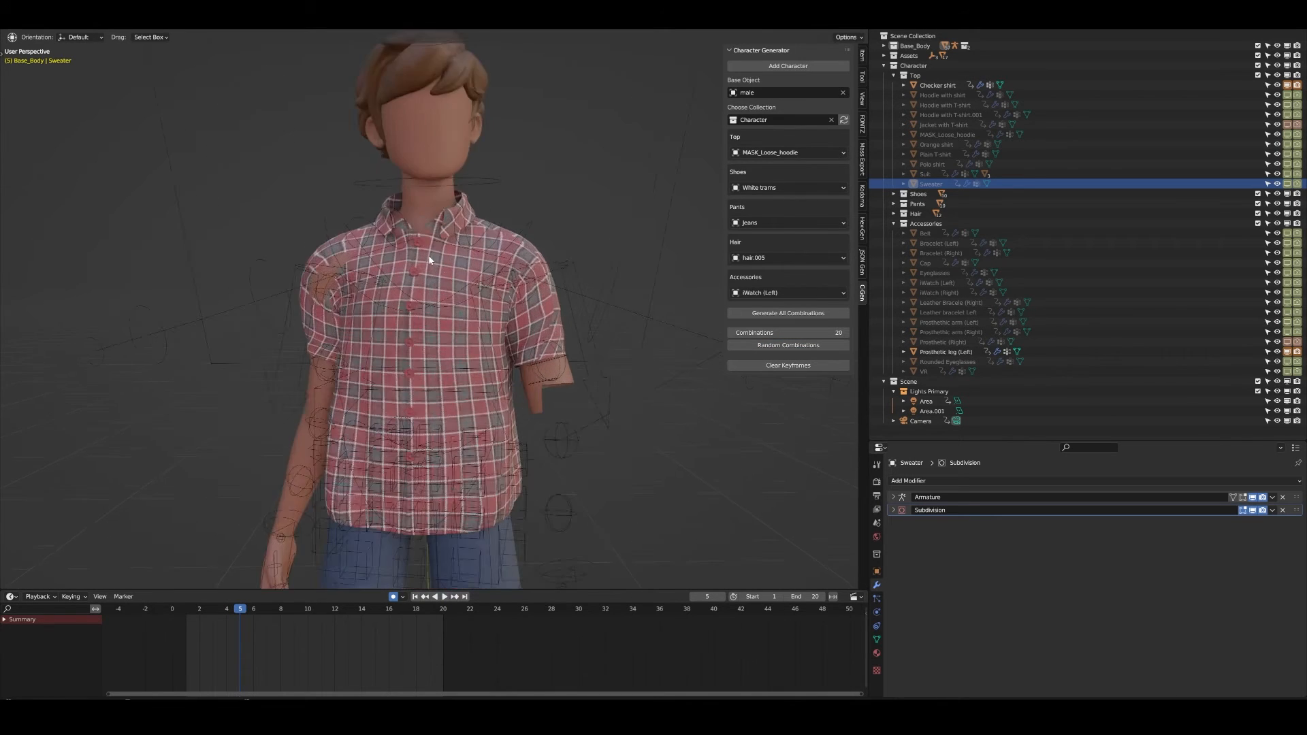
pyautogui.scroll(-3, 429, 259)
pyautogui.moveTo(234, 606); pyautogui.dragTo(267, 610)
pyautogui.moveTo(390, 368); pyautogui.dragTo(483, 339, button='middle')
pyautogui.scroll(1, 390, 330)
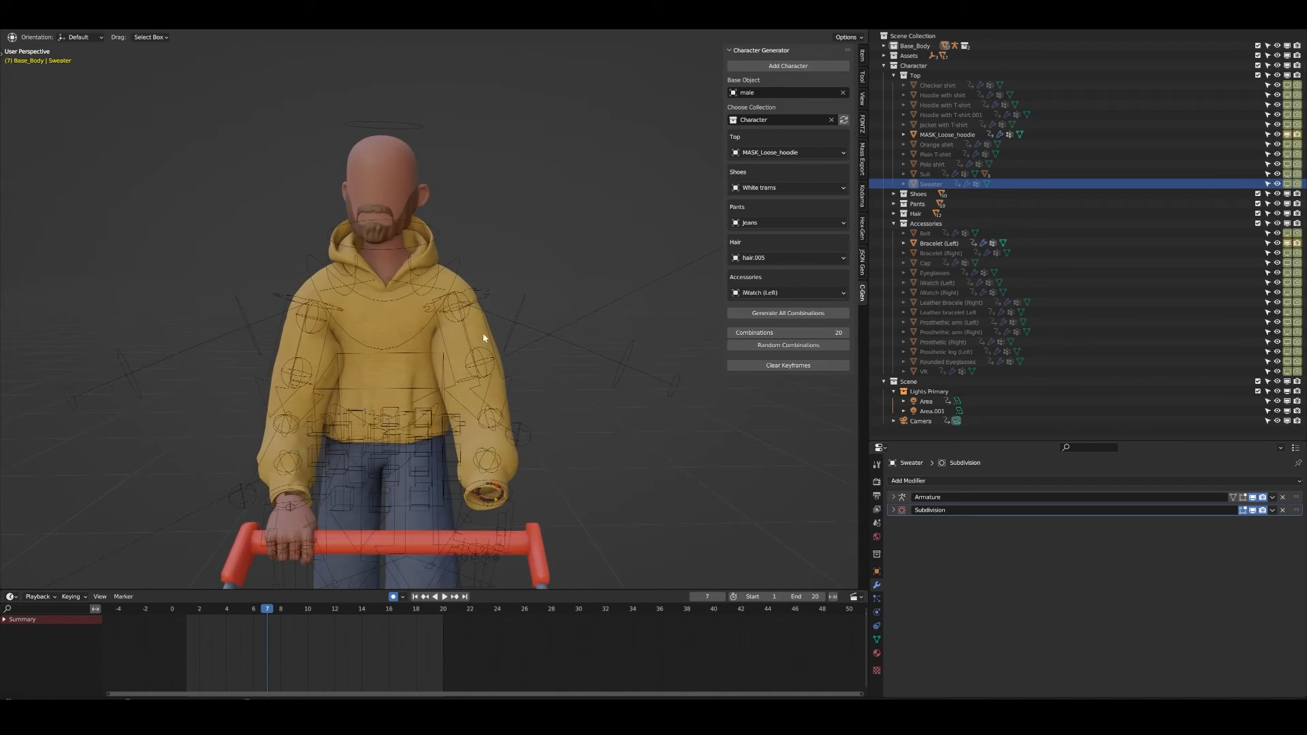
# Select the male body and disable its PARML_prostestic_arm.L mask modifier in both viewport and render.
pyautogui.click(379, 181)
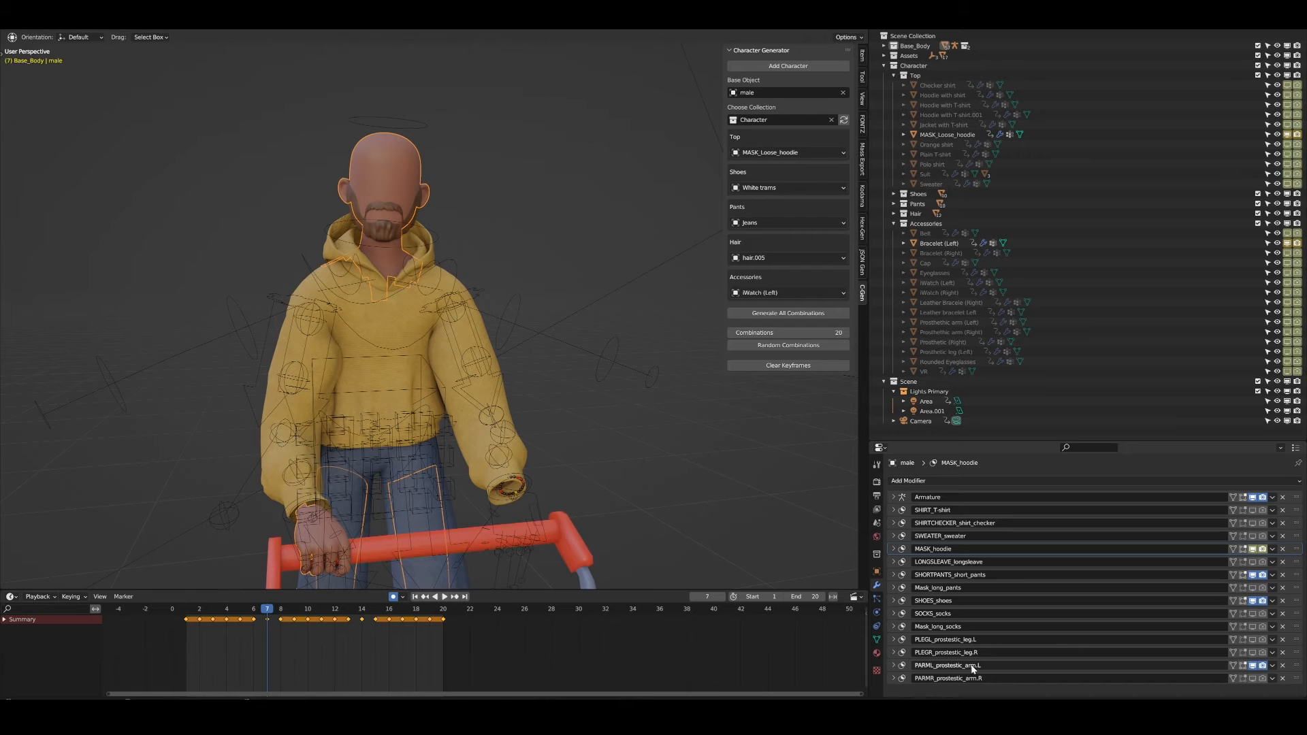
pyautogui.click(1253, 664)
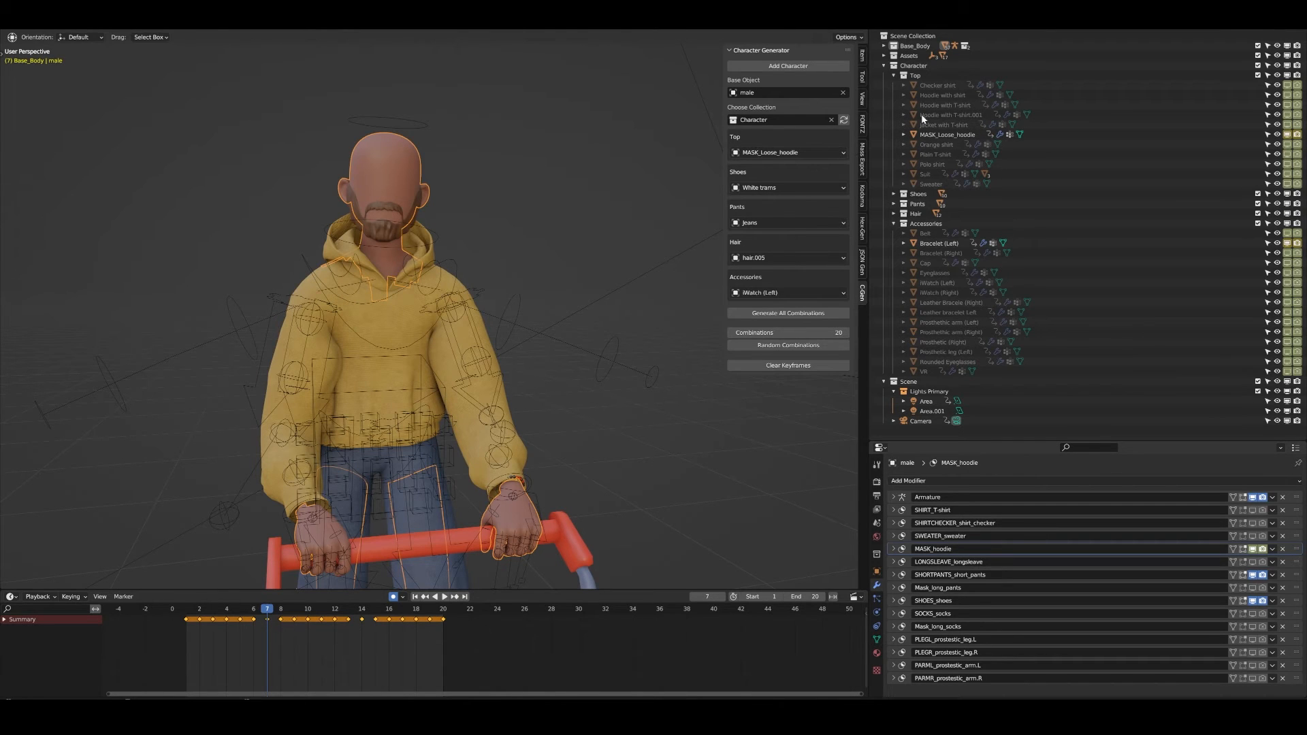
# Check the body's SWEATER_sweater modifier prefix and rename the Sweater object to SWEATER_Sweater.
pyautogui.click(931, 184)
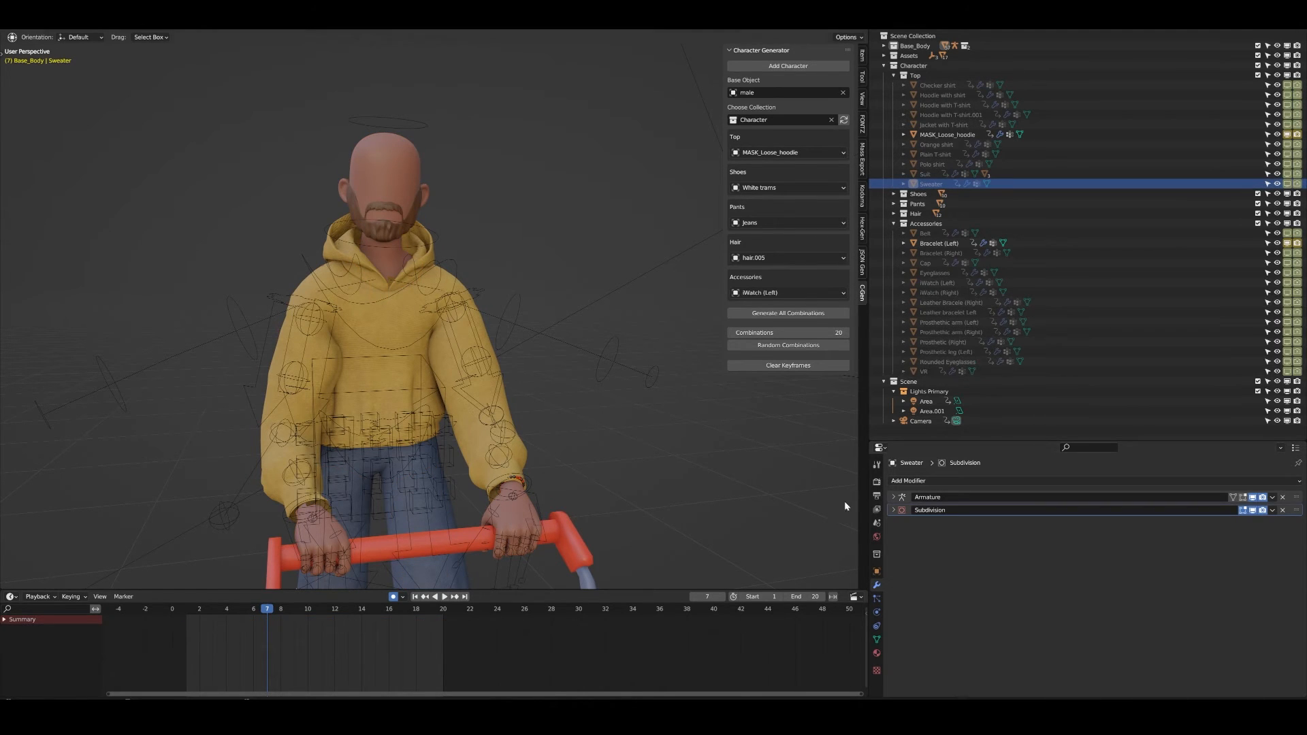
pyautogui.click(419, 179)
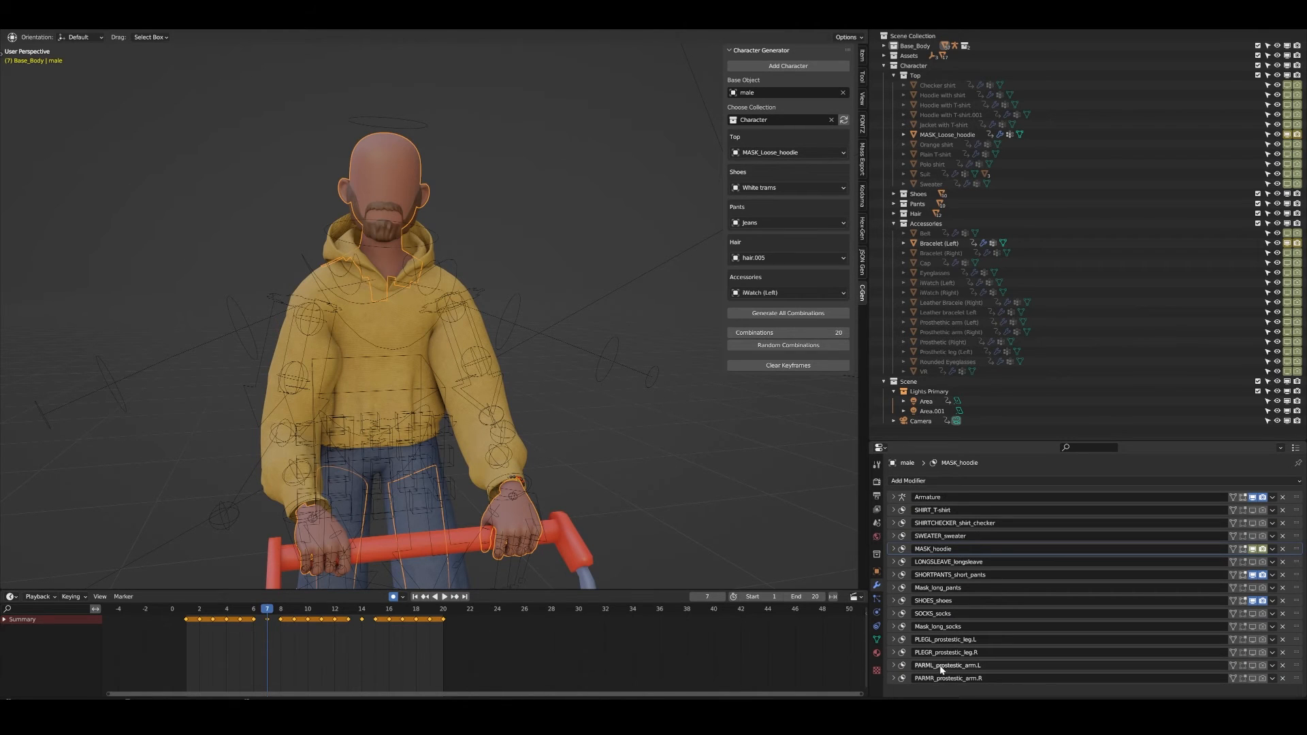
pyautogui.click(934, 537)
pyautogui.click(933, 536)
pyautogui.doubleClick(934, 536)
pyautogui.click(944, 536)
pyautogui.click(925, 183)
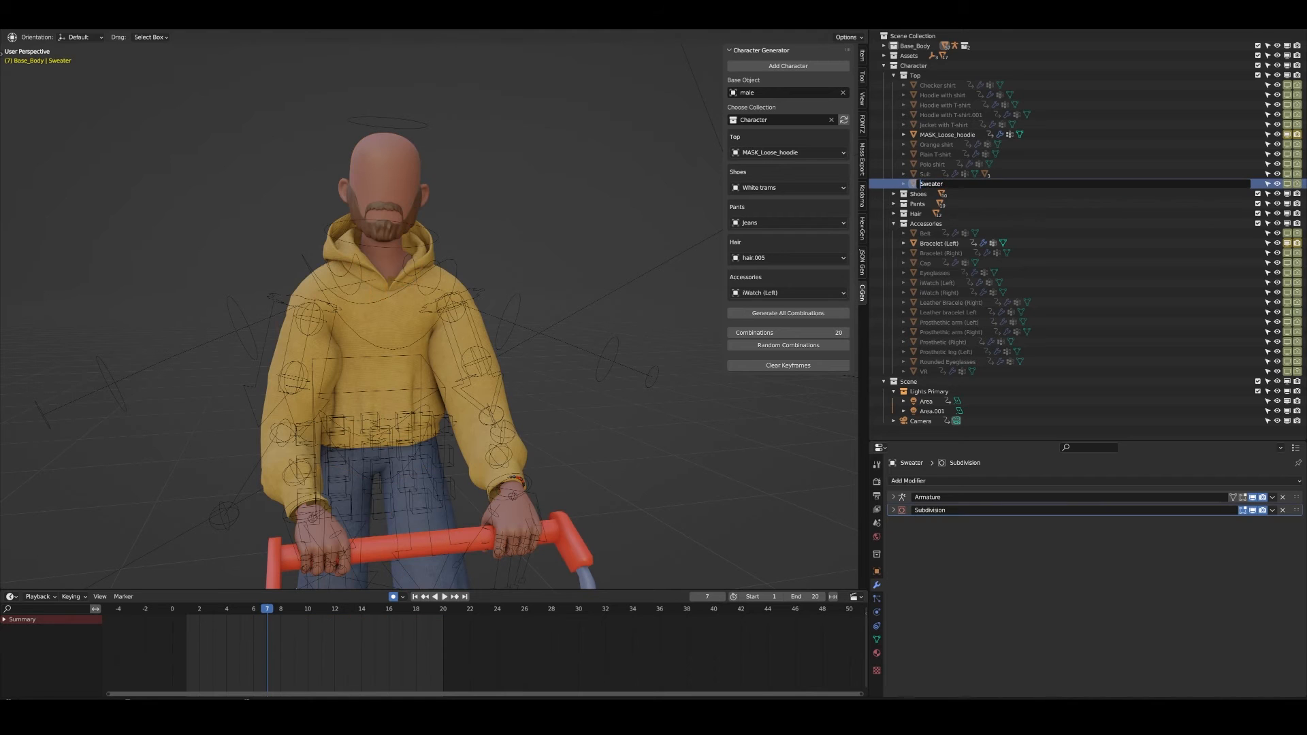
pyautogui.write('SWEATER_')
pyautogui.press('Return')
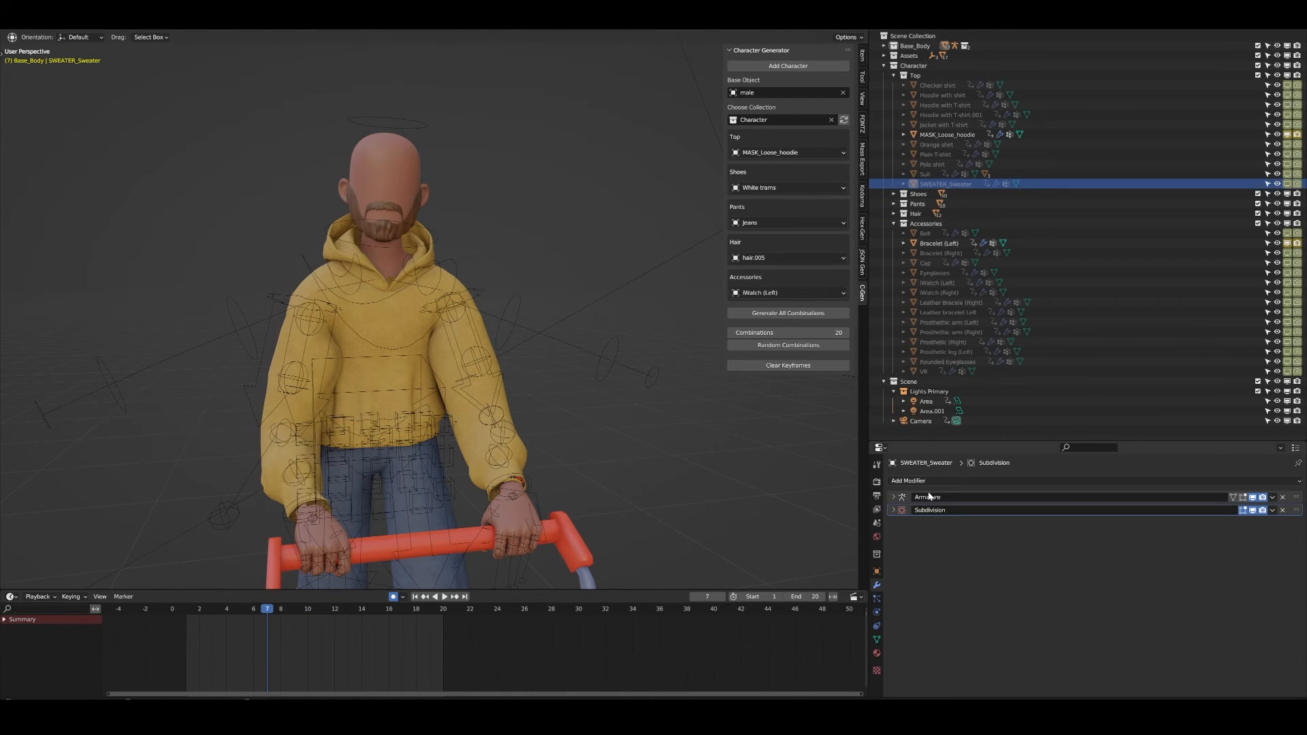
# Check the body's modifier names and rename the Checker shirt object to SHIRTCHECKER_Checker shirt.
pyautogui.click(927, 174)
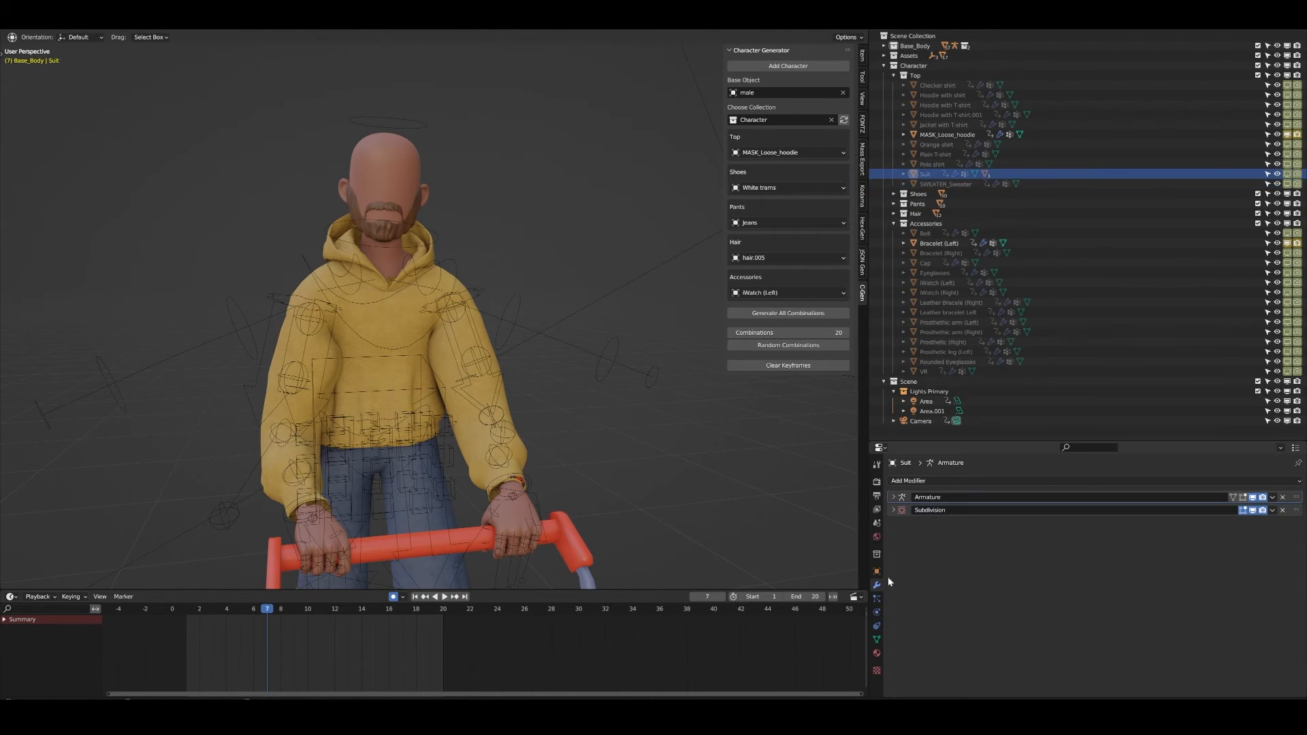
pyautogui.click(371, 157)
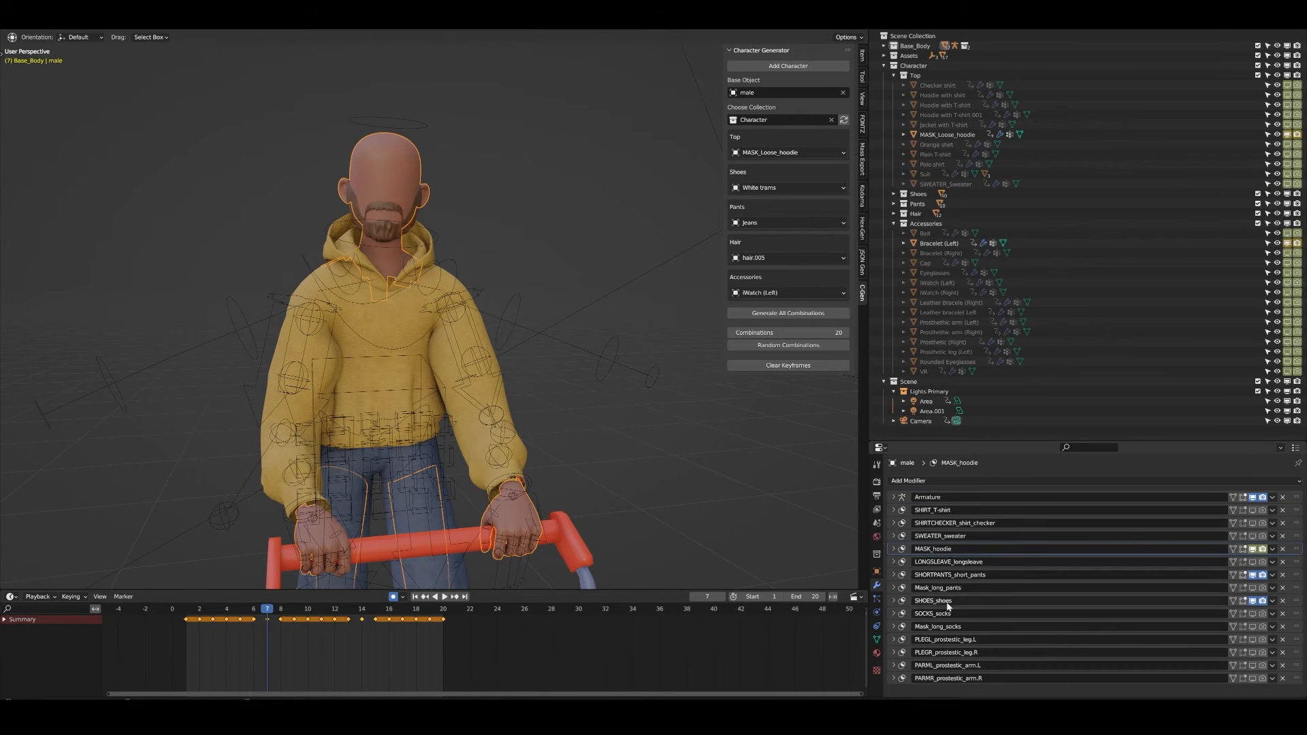
pyautogui.doubleClick(938, 85)
pyautogui.write('SHIRTCHECKER_')
pyautogui.press('Return')
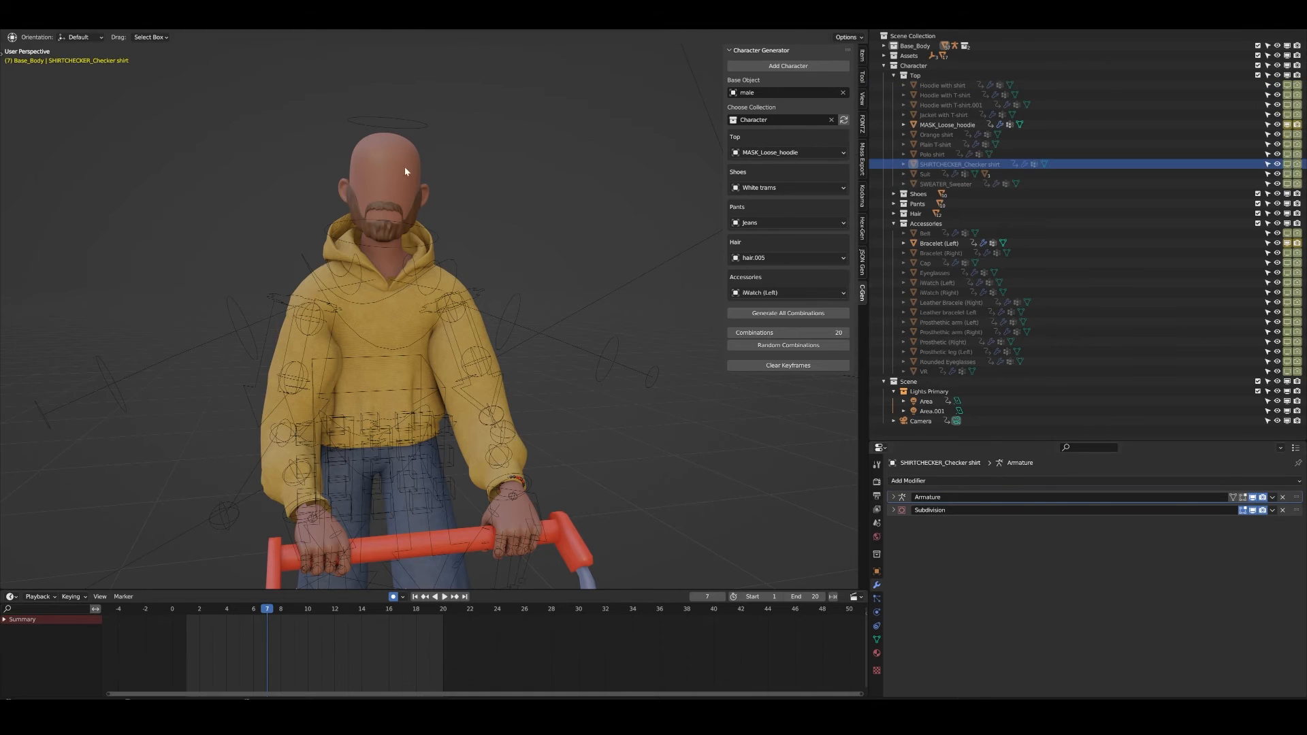
# Copy the prefix from the body's left prosthetic leg modifier and rename the left leg accessory to PLEGL_prostestic_Prosthetic leg (Left).
pyautogui.click(406, 172)
pyautogui.press('Return')
pyautogui.moveTo(963, 640); pyautogui.dragTo(913, 679)
pyautogui.hotkey('ctrl', 'c')
pyautogui.press('Return')
pyautogui.doubleClick(947, 351)
pyautogui.hotkey('ctrl', 'v')
pyautogui.press('Return')
# Copy the body's PLEGR modifier prefix and rename the Prosthetic (Right) accessory to PLEGR_Prosthetic (Right).
pyautogui.click(516, 518)
pyautogui.press('Return')
pyautogui.hotkey('ctrl', 'c')
pyautogui.press('Return')
pyautogui.doubleClick(948, 351)
pyautogui.hotkey('ctrl', 'v')
pyautogui.press('Return')
# Copy the body's PARML modifier prefix and rename the left prosthetic arm accessory to PARML_Prosthethic arm (Left).
pyautogui.click(407, 177)
pyautogui.hotkey('ctrl', 'c')
pyautogui.press('Return')
pyautogui.doubleClick(948, 342)
pyautogui.hotkey('ctrl', 'v')
pyautogui.press('Return')
# Copy the body's PARMR modifier prefix and rename the right prosthetic arm accessory to PARMR_Prosthethic arm (Right).
pyautogui.click(406, 175)
pyautogui.hotkey('ctrl', 'c')
pyautogui.press('Return')
pyautogui.doubleClick(950, 351)
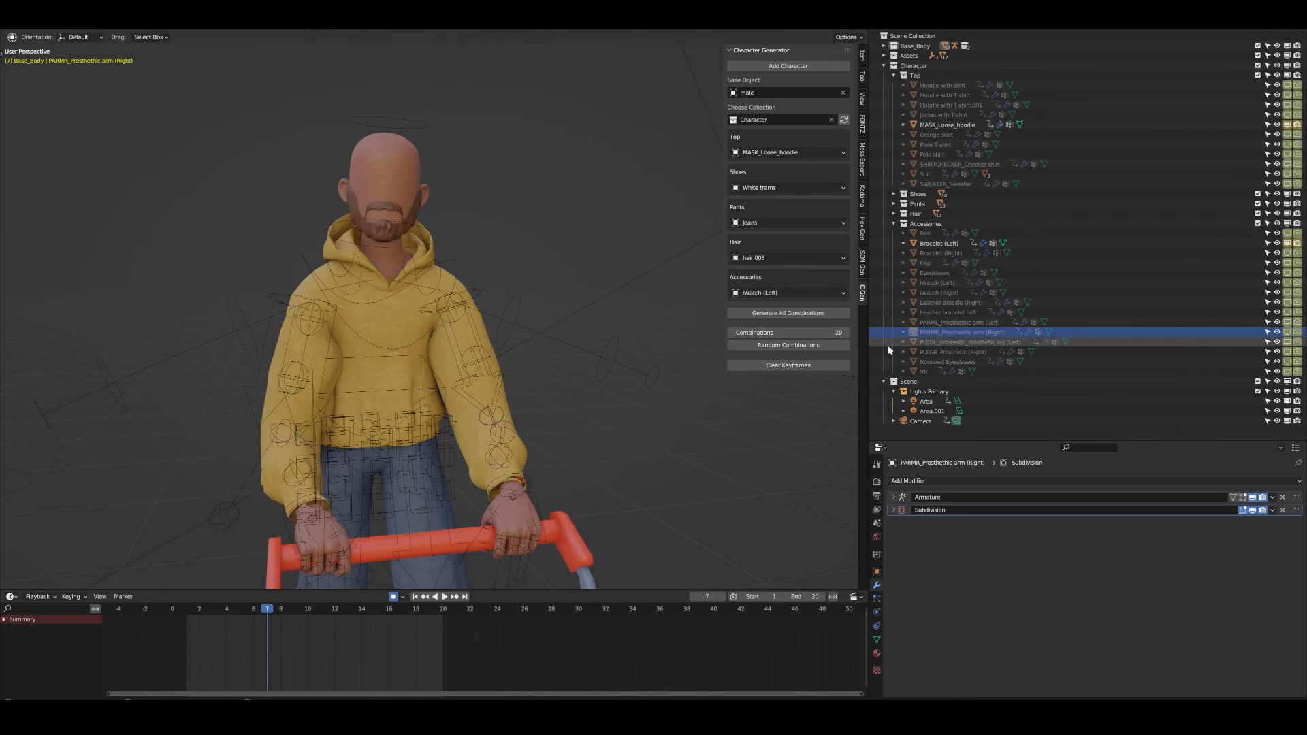
pyautogui.hotkey('ctrl', 'v')
pyautogui.press('Return')
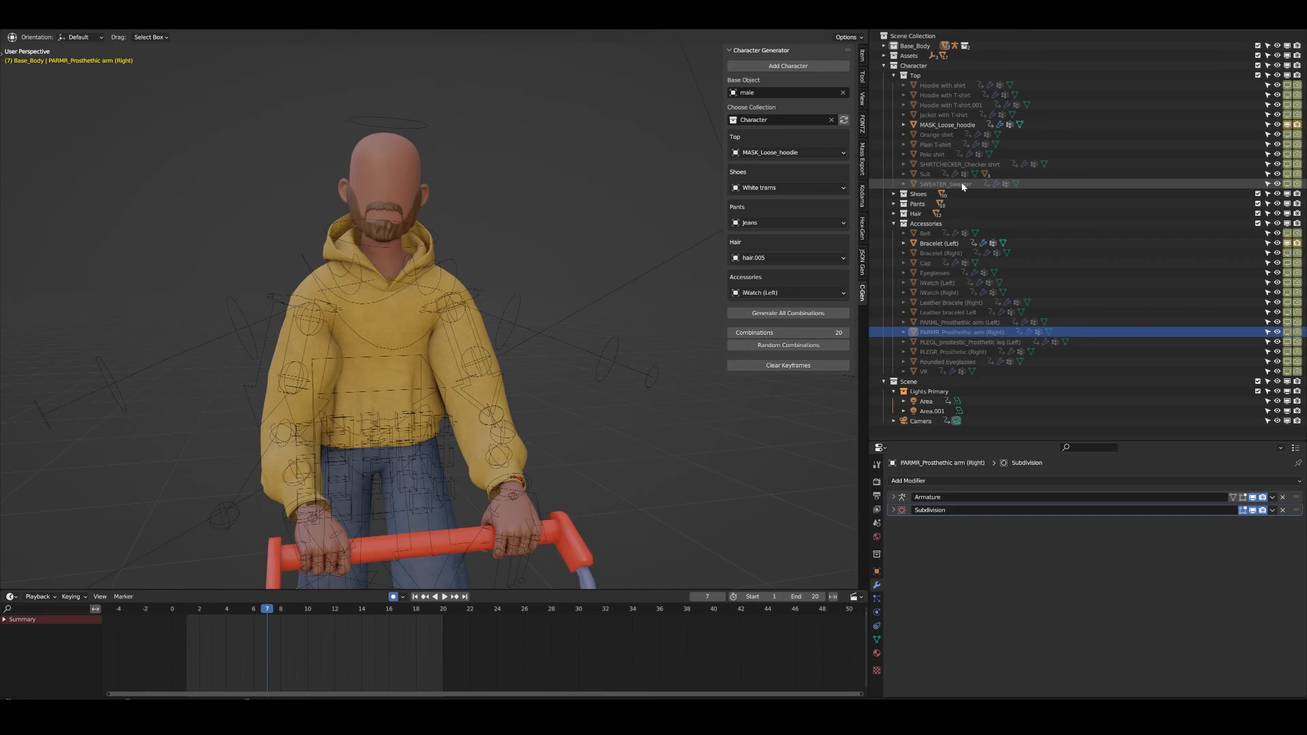
pyautogui.scroll(-4, 478, 338)
pyautogui.moveTo(367, 330); pyautogui.dragTo(512, 335, button='middle')
pyautogui.scroll(-1, 512, 335)
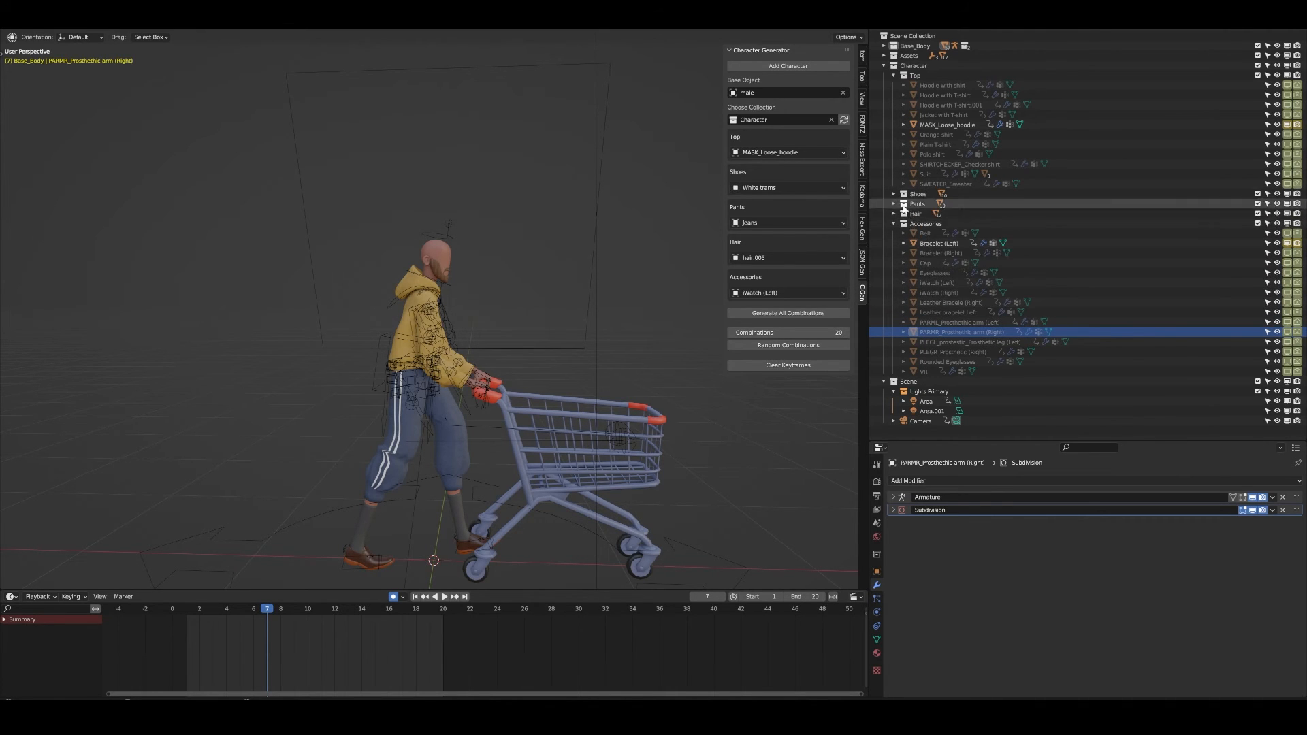
pyautogui.scroll(-1, 551, 412)
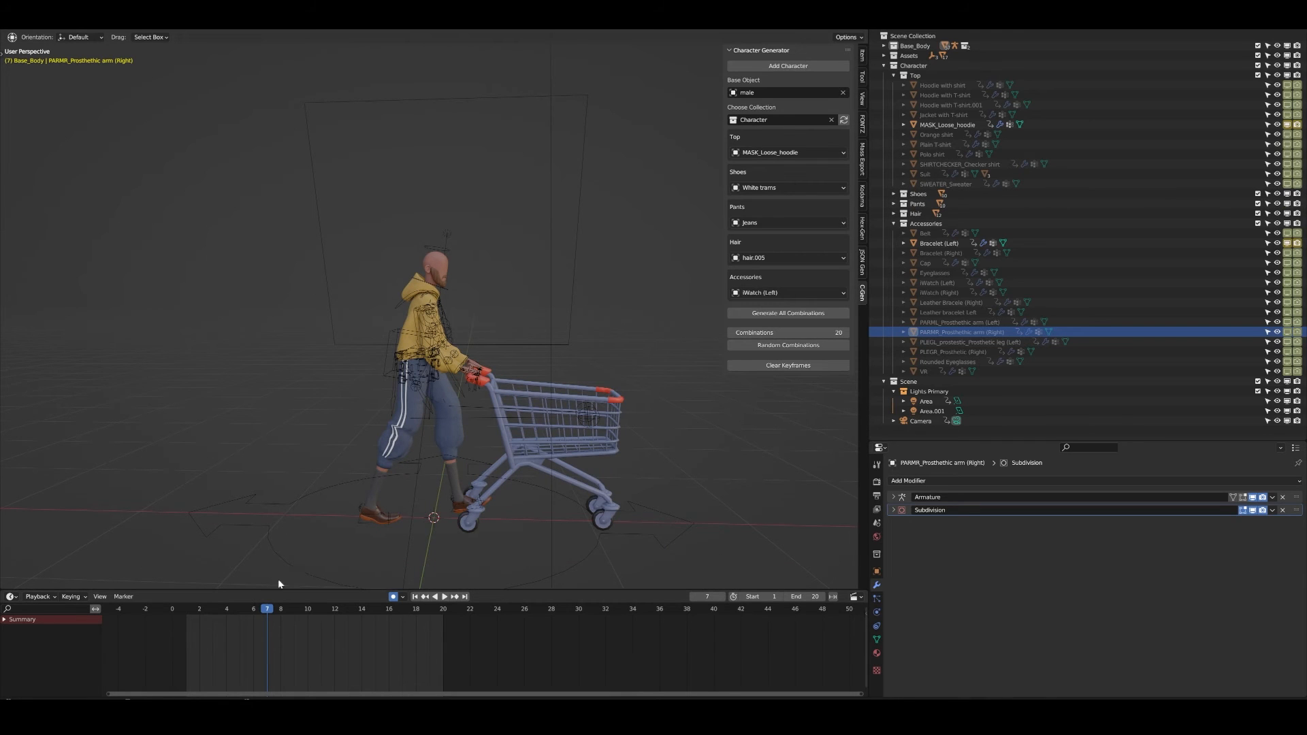
# Generate 20 random outfit combinations and step through the frames to preview them.
pyautogui.click(788, 345)
pyautogui.scroll(3, 515, 356)
pyautogui.moveTo(214, 606); pyautogui.dragTo(209, 610)
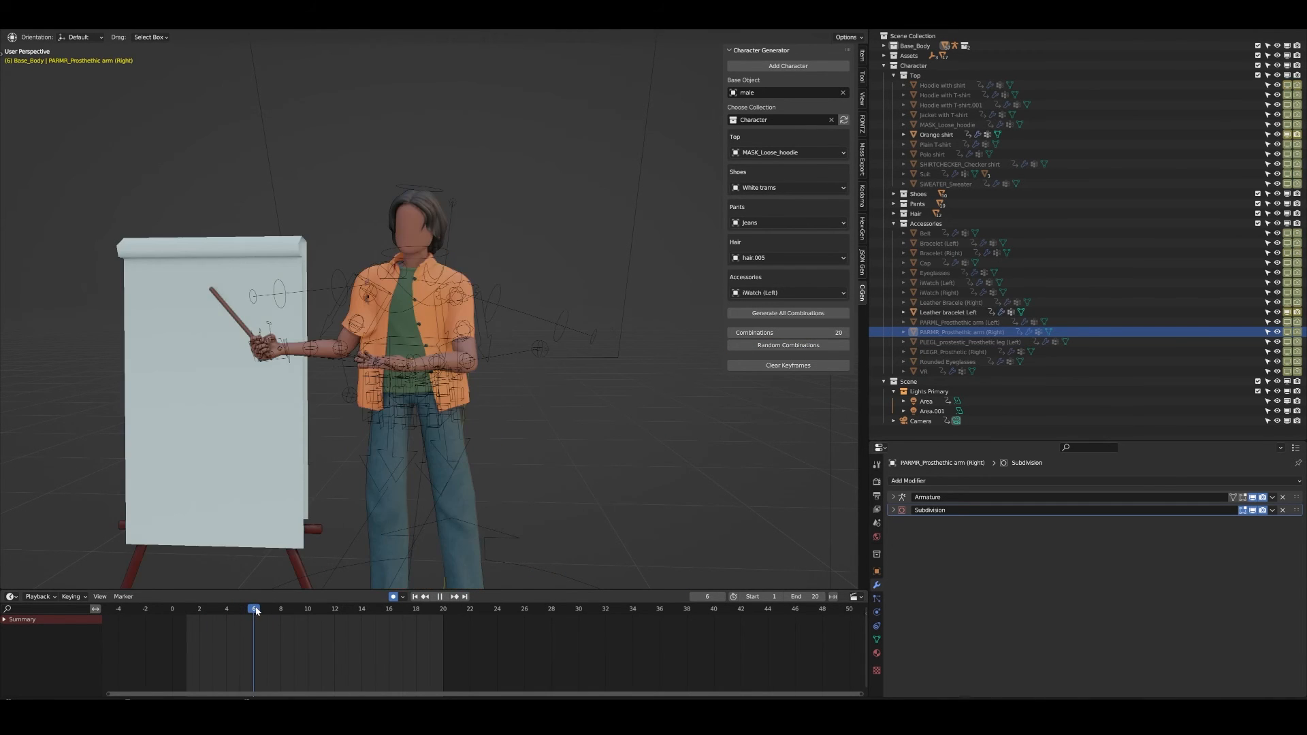
pyautogui.press('space')
# Select the male body at frame 7 and examine its mask modifiers against the loose hoodie and left prosthetic arm.
pyautogui.scroll(-3, 401, 439)
pyautogui.keyDown('shift'); pyautogui.moveTo(480, 391); pyautogui.dragTo(454, 371, button='middle'); pyautogui.keyUp('shift')
pyautogui.scroll(4, 461, 313)
pyautogui.click(428, 141)
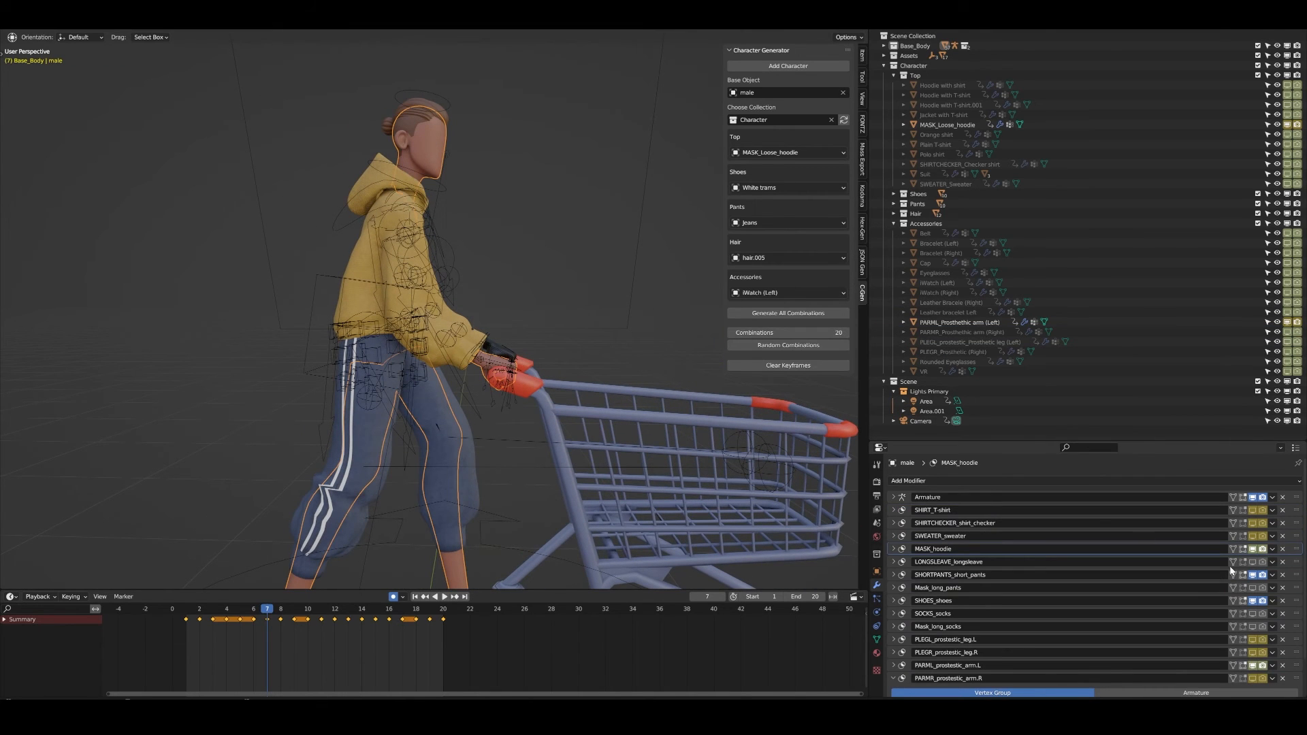
pyautogui.scroll(-1, 1206, 582)
pyautogui.scroll(3, 562, 336)
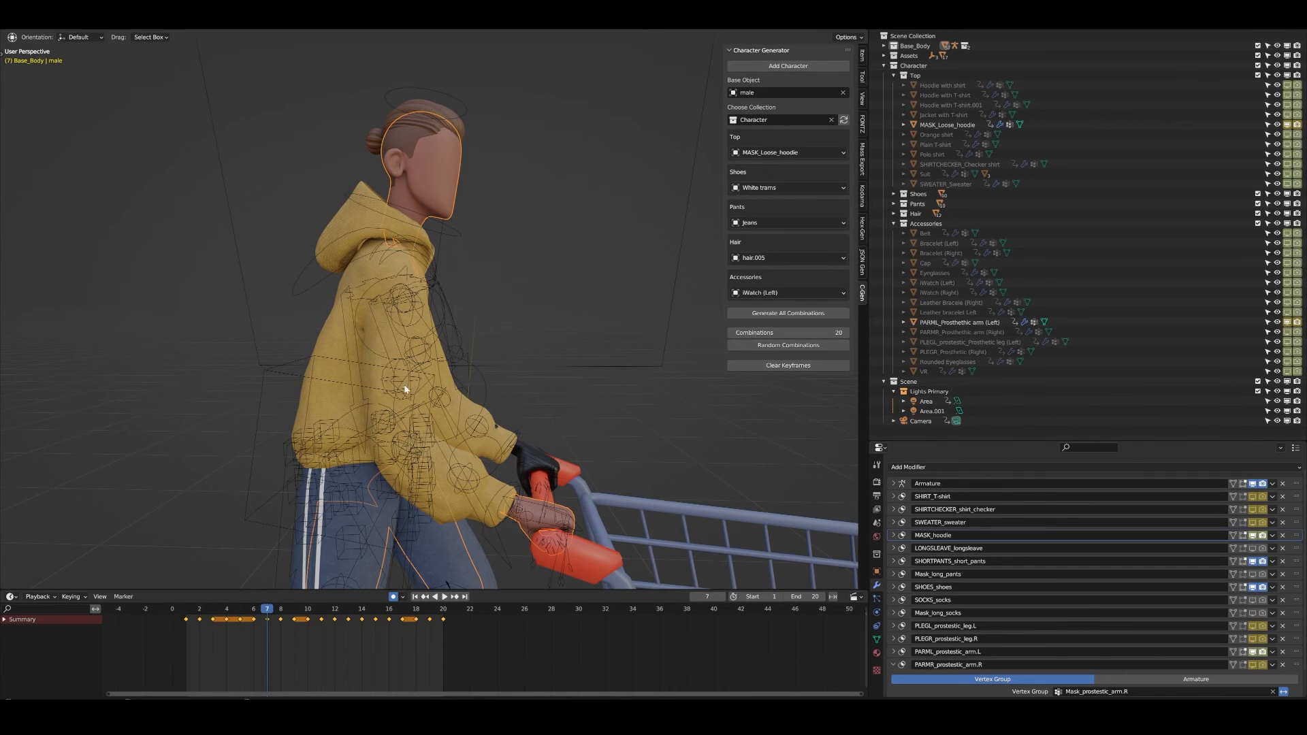
pyautogui.scroll(-3, 532, 424)
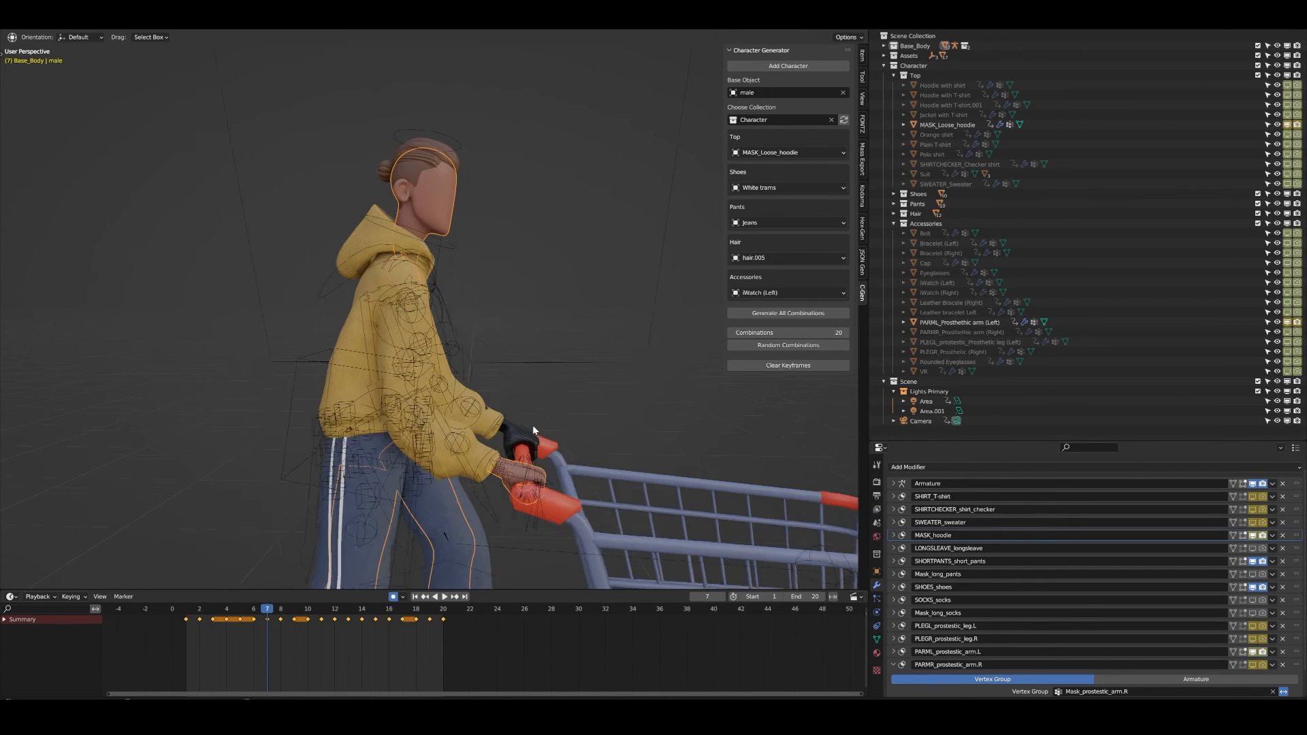
pyautogui.moveTo(532, 424); pyautogui.dragTo(488, 301, button='middle')
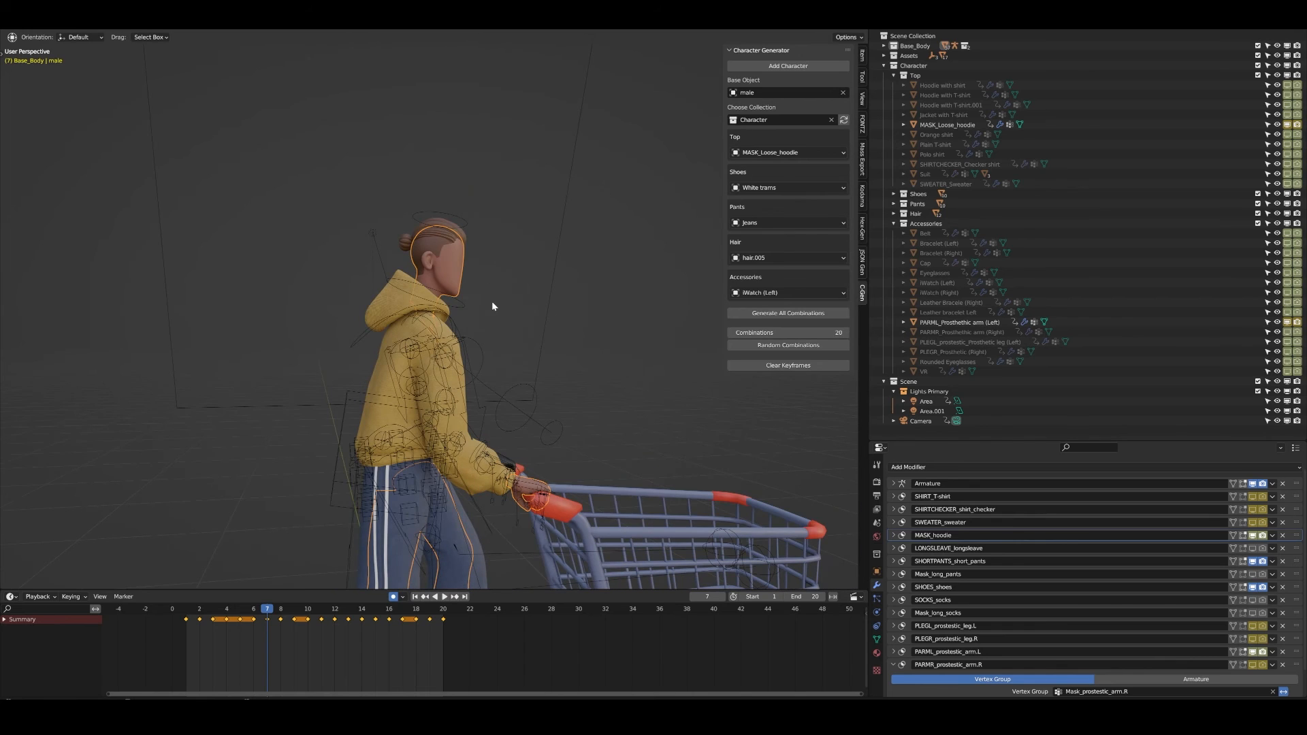
# Clear the generated outfit keyframes and review the seated character's hoodie, pants and shoes at frame 3.
pyautogui.click(770, 366)
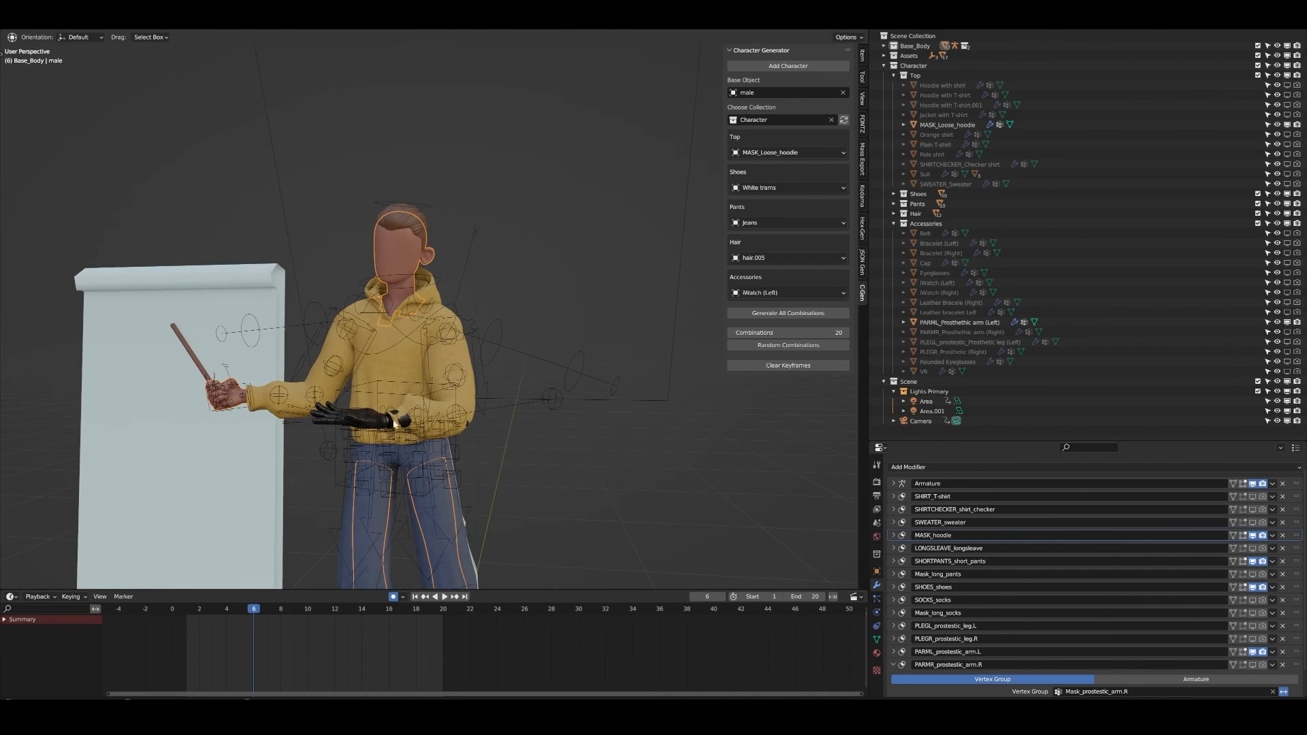
pyautogui.moveTo(252, 609); pyautogui.dragTo(213, 609)
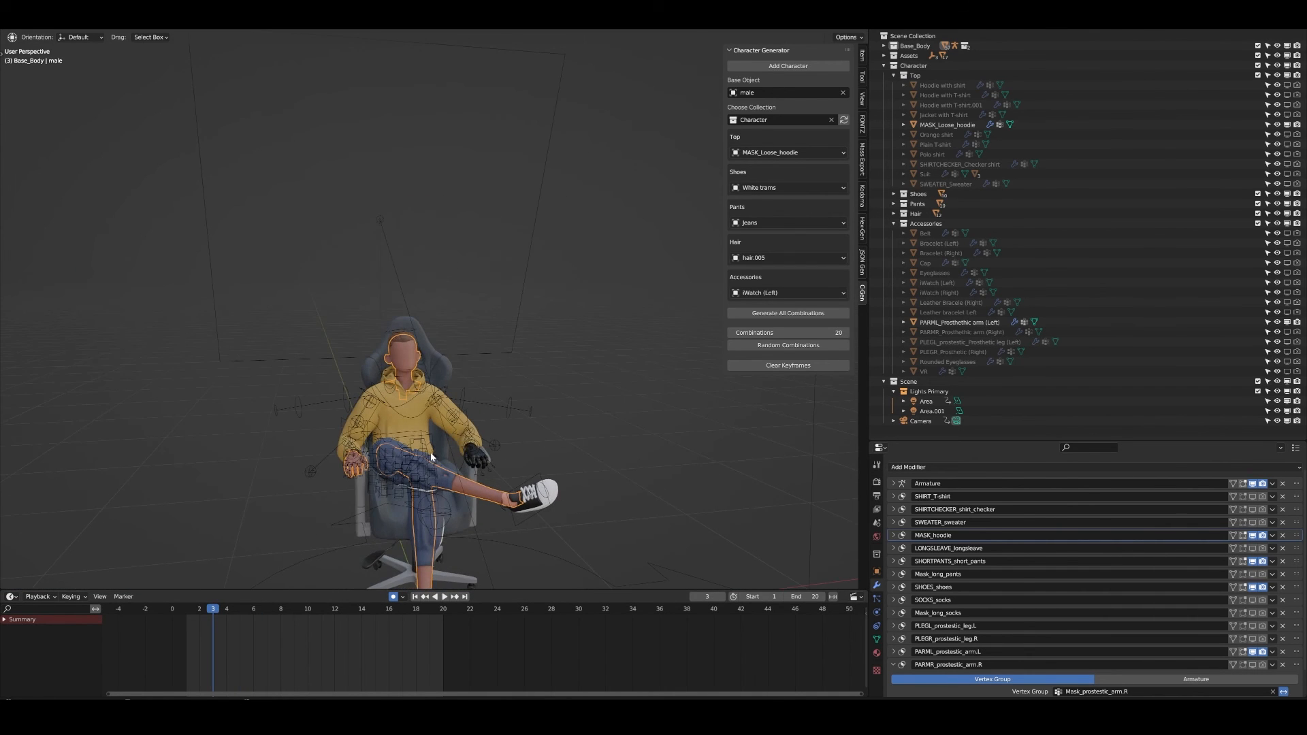
pyautogui.scroll(3, 431, 454)
pyautogui.keyDown('shift'); pyautogui.moveTo(438, 452); pyautogui.dragTo(473, 357, button='middle'); pyautogui.keyUp('shift')
pyautogui.scroll(2, 505, 349)
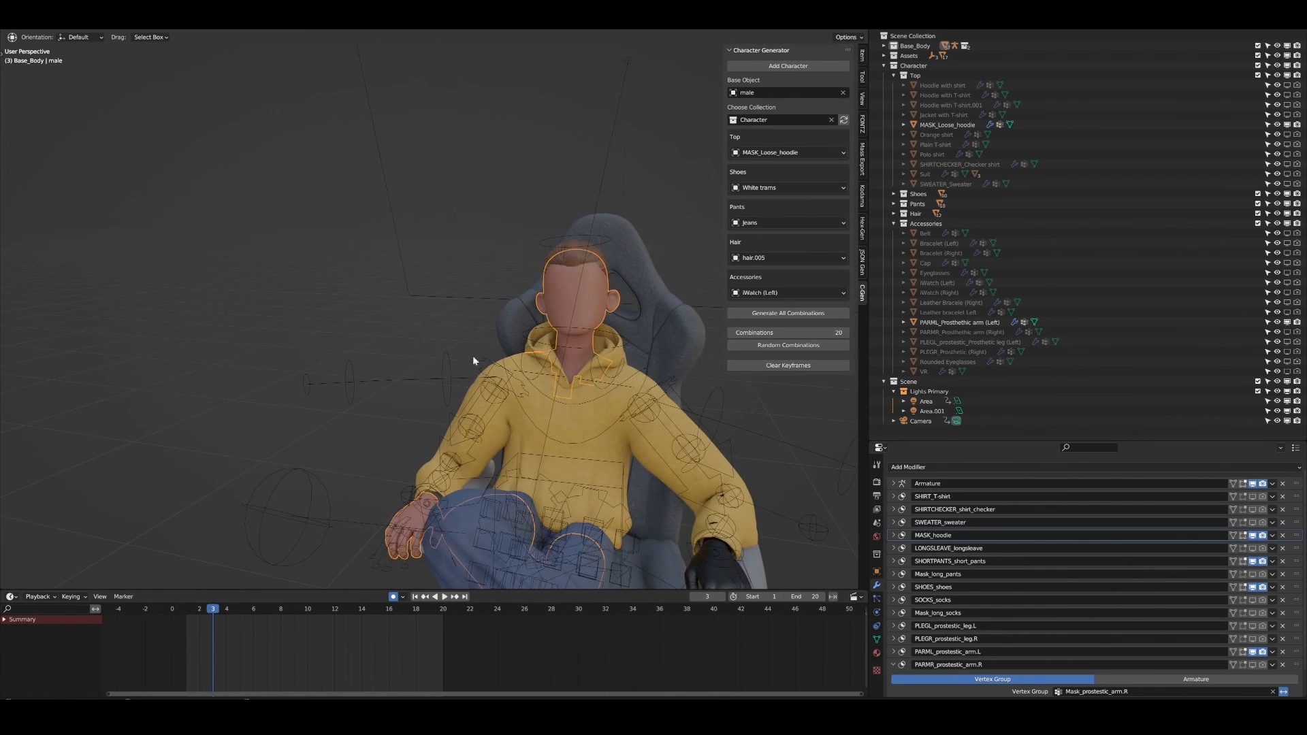
pyautogui.scroll(-3, 618, 372)
pyautogui.moveTo(665, 367); pyautogui.dragTo(484, 374, button='middle')
pyautogui.scroll(-2, 463, 381)
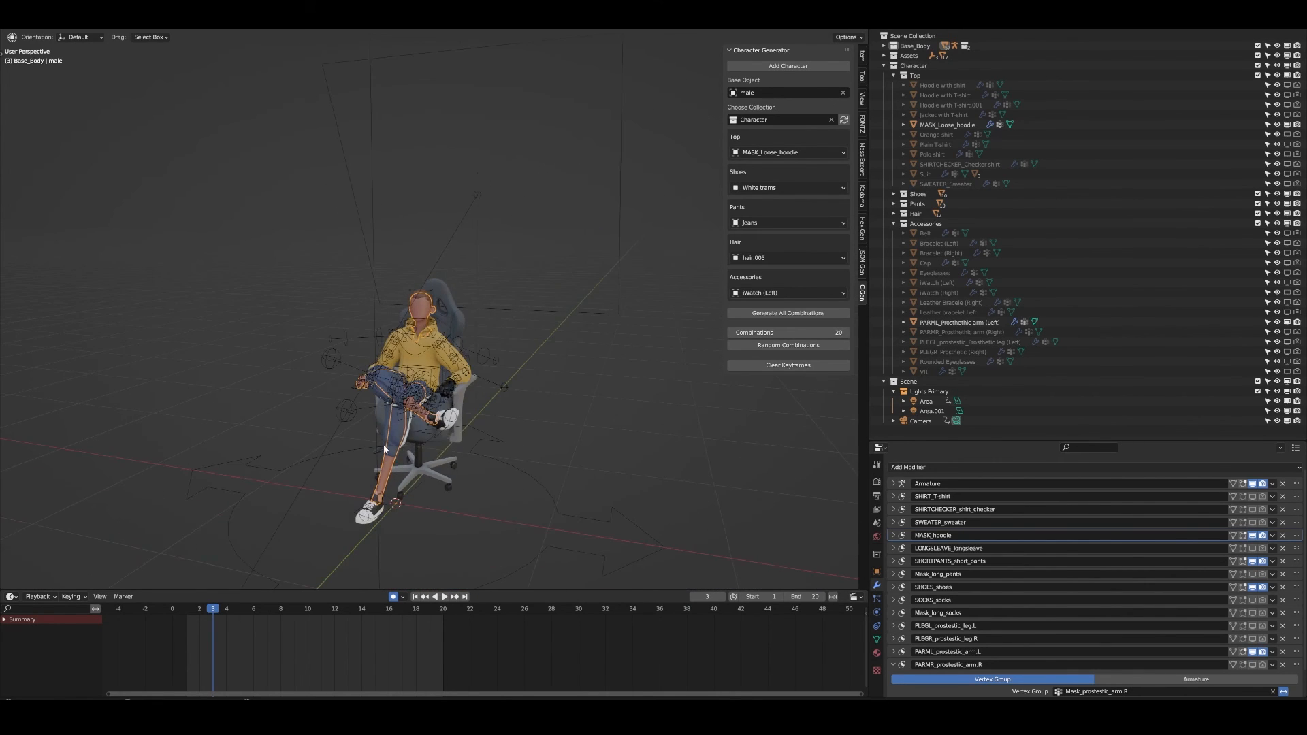
pyautogui.scroll(2, 427, 397)
pyautogui.scroll(5, 427, 397)
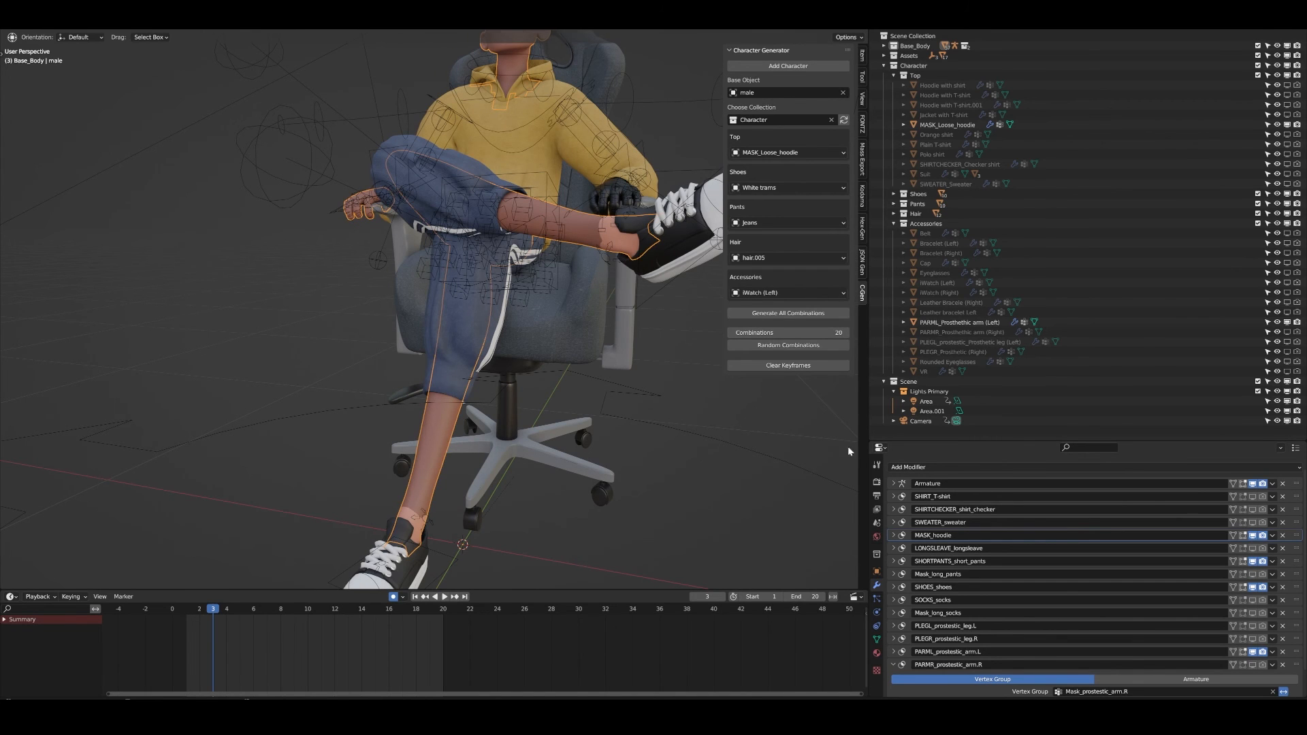
# Display the world's surface settings and select the male rig's left upper arm IK bone in the seated pose.
pyautogui.click(877, 652)
pyautogui.click(897, 512)
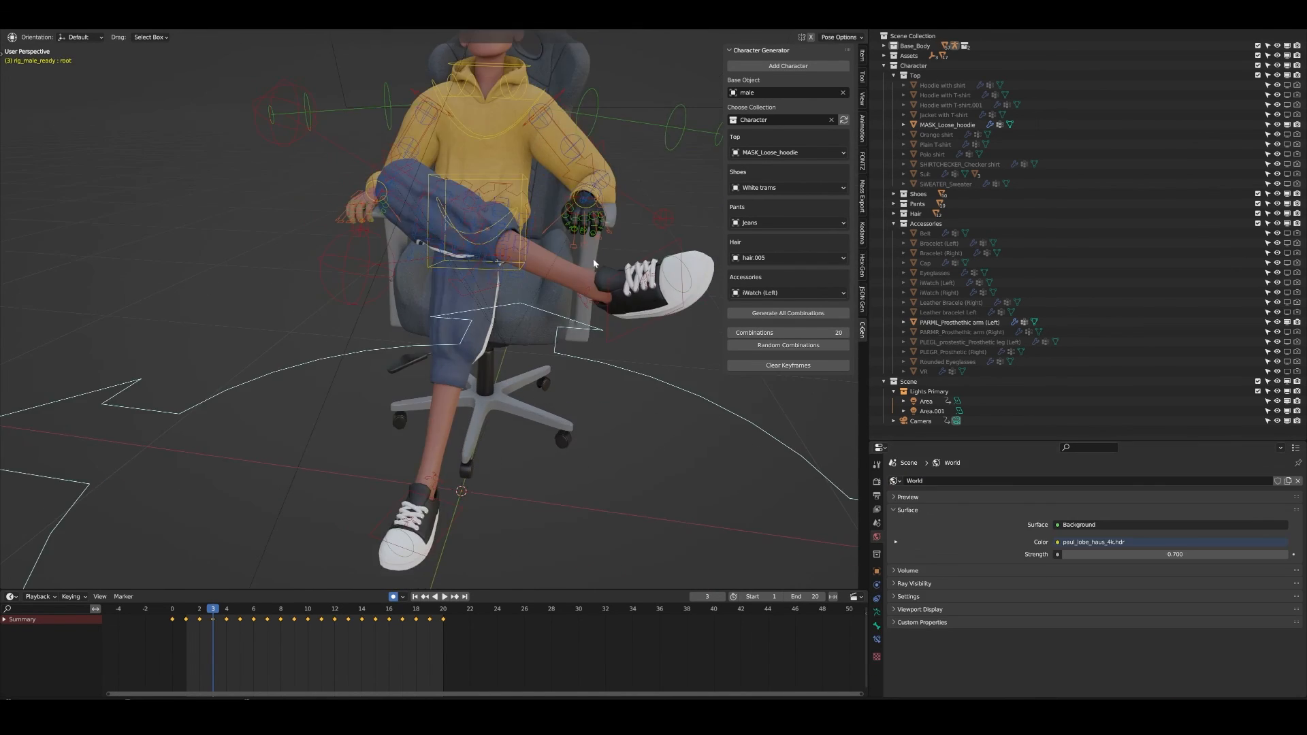
pyautogui.moveTo(594, 264); pyautogui.dragTo(579, 318, button='middle')
pyautogui.scroll(3, 573, 255)
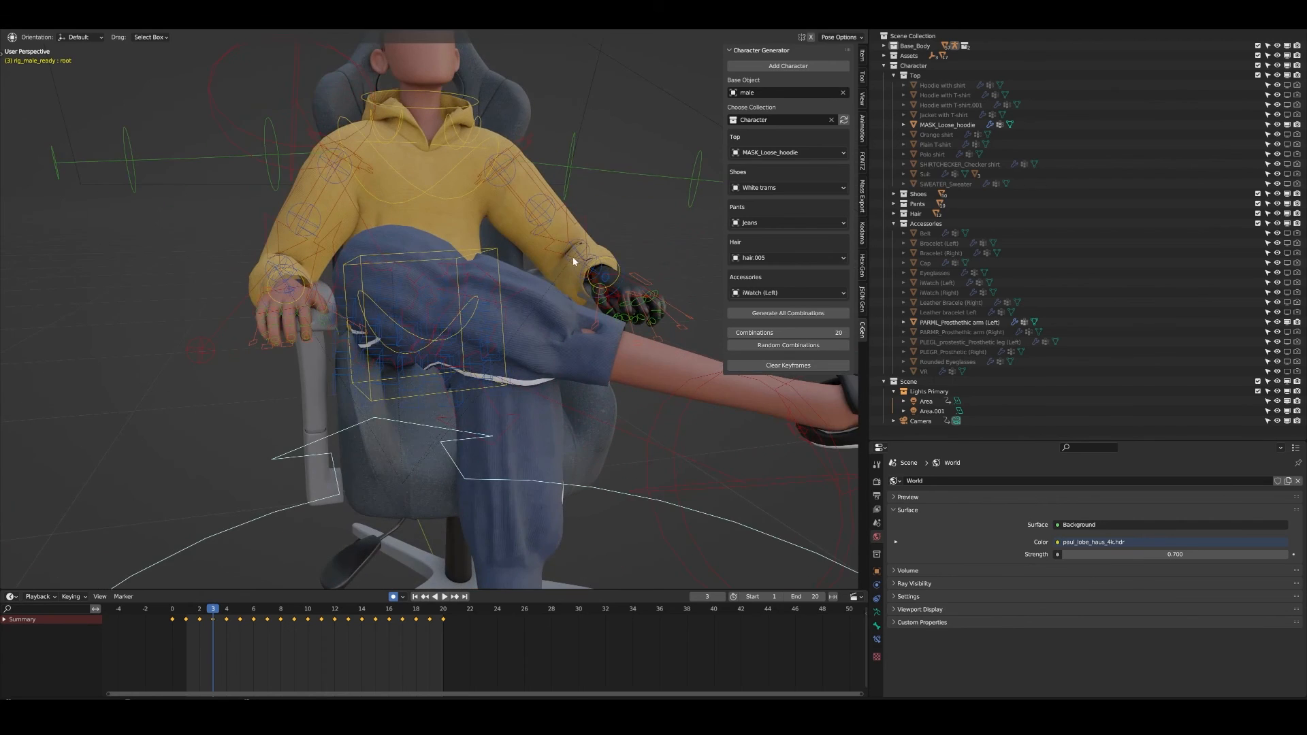
pyautogui.click(573, 256)
pyautogui.scroll(-4, 531, 269)
pyautogui.moveTo(585, 273); pyautogui.dragTo(552, 293, button='middle')
pyautogui.scroll(-2, 575, 351)
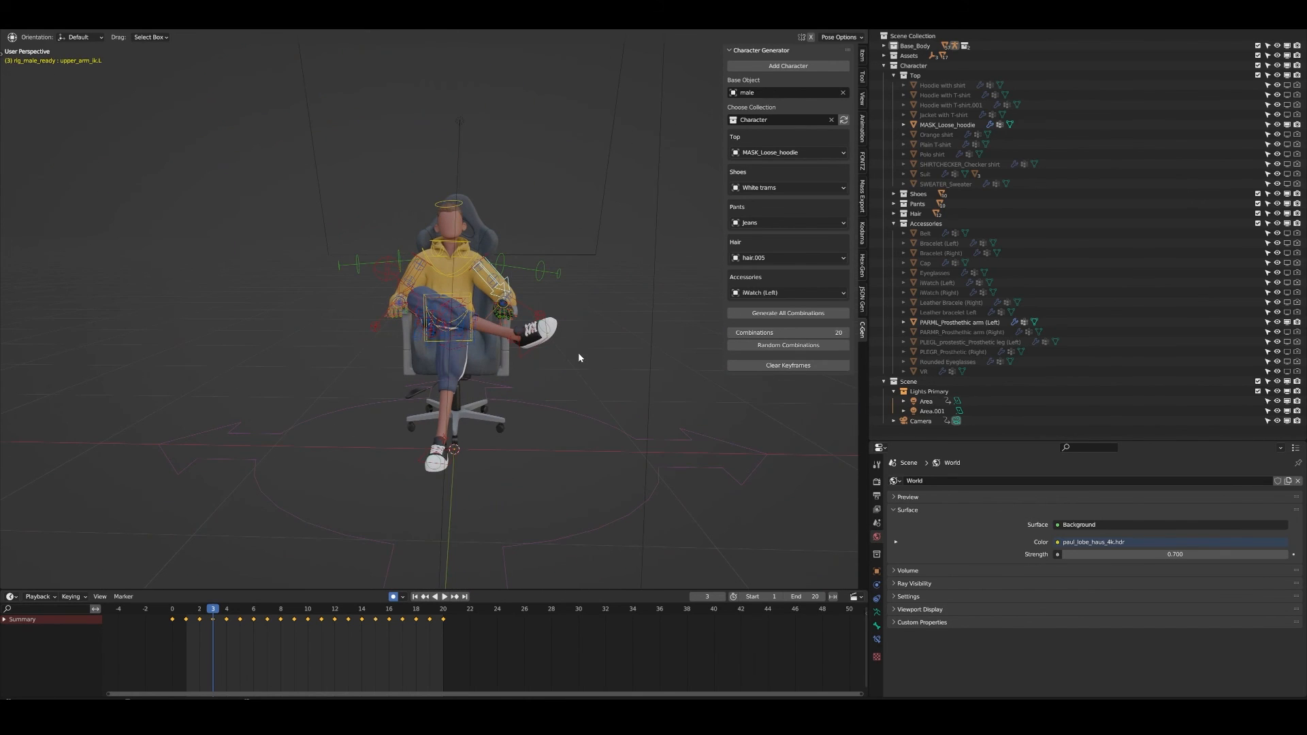
pyautogui.click(591, 351)
pyautogui.click(791, 65)
pyautogui.press('Escape')
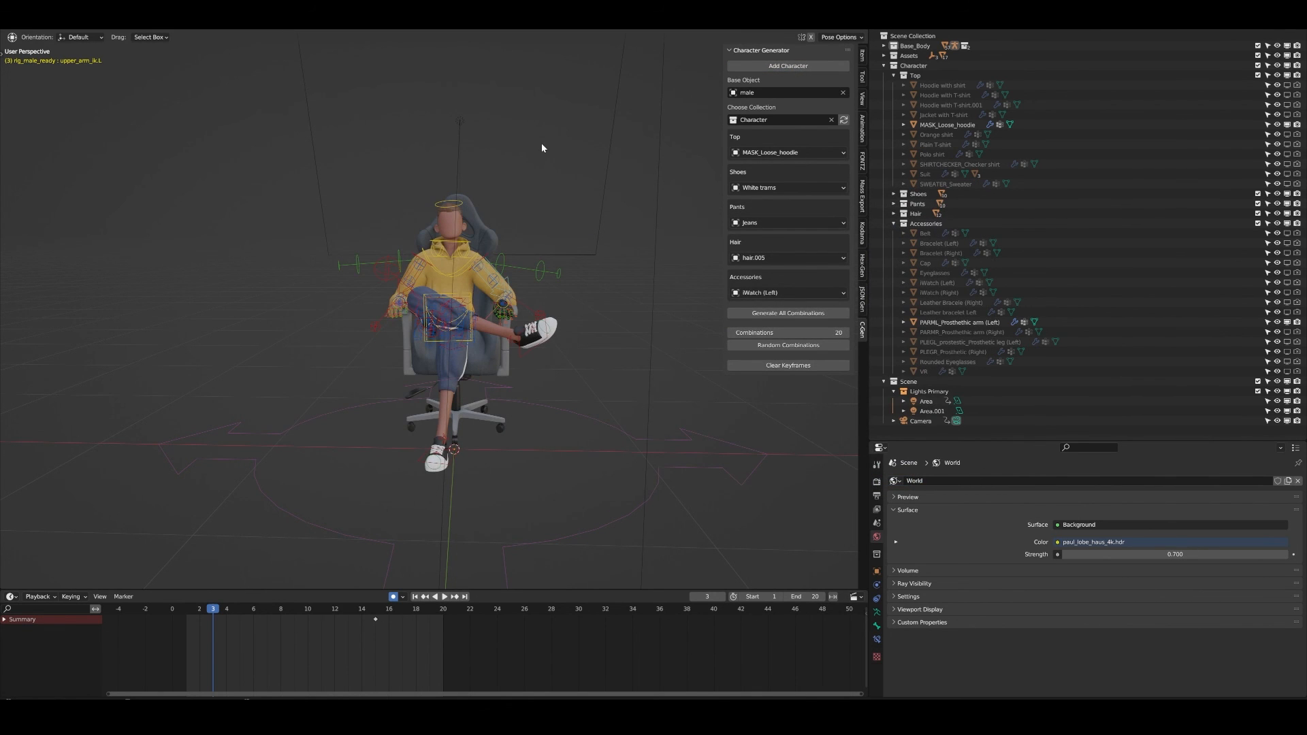